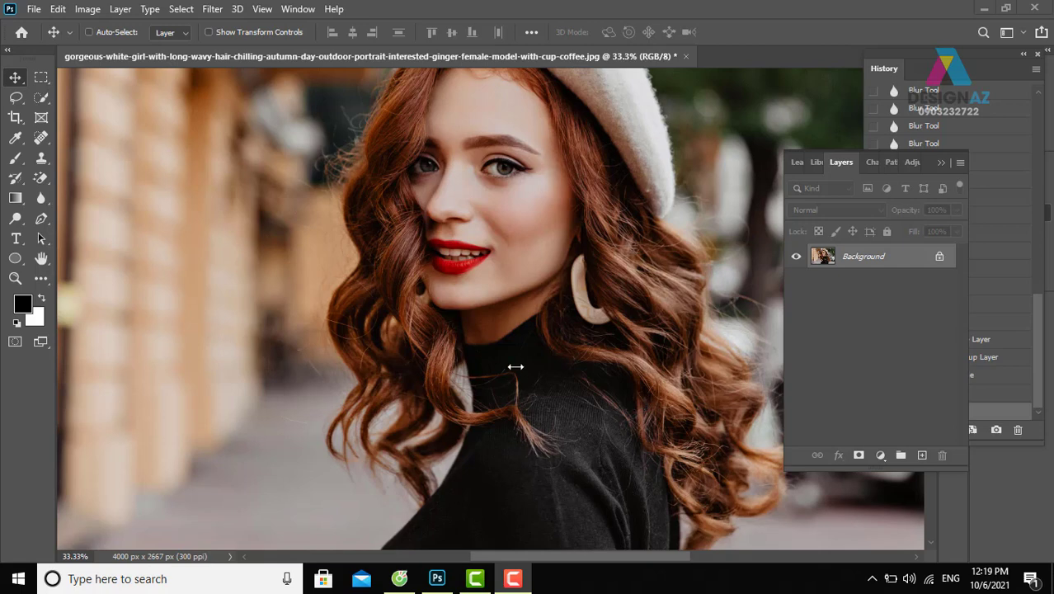
- Duplicate the photo layer into Layer 1 and Layer 1 copy
key(ctrl+minus)
key(ctrl+minus)
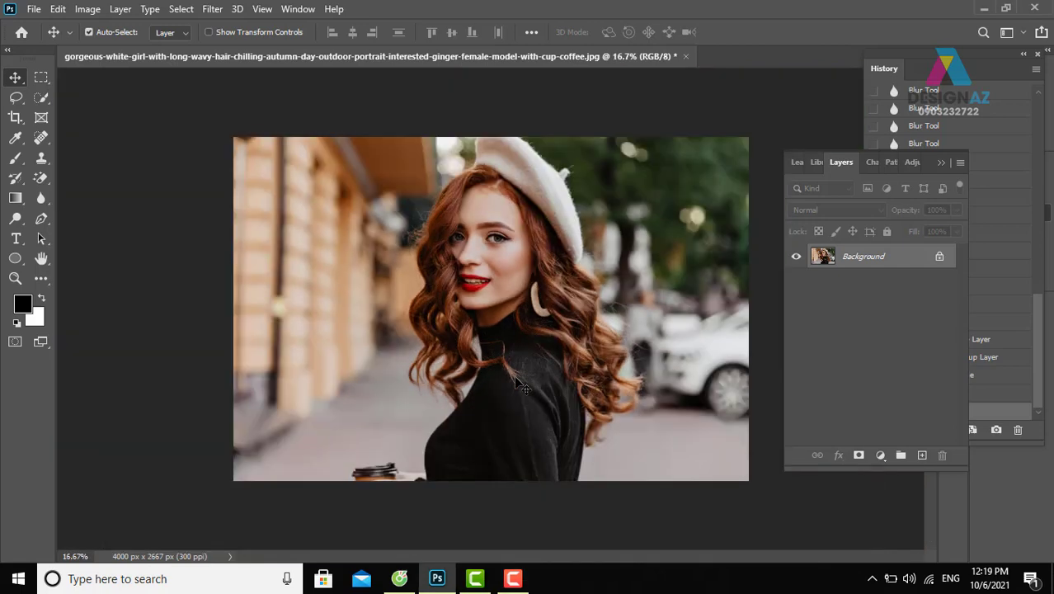
key(ctrl+plus)
mouse_move(559, 285)
mouse_down()
mouse_move(467, 336)
mouse_move(512, 290)
mouse_up()
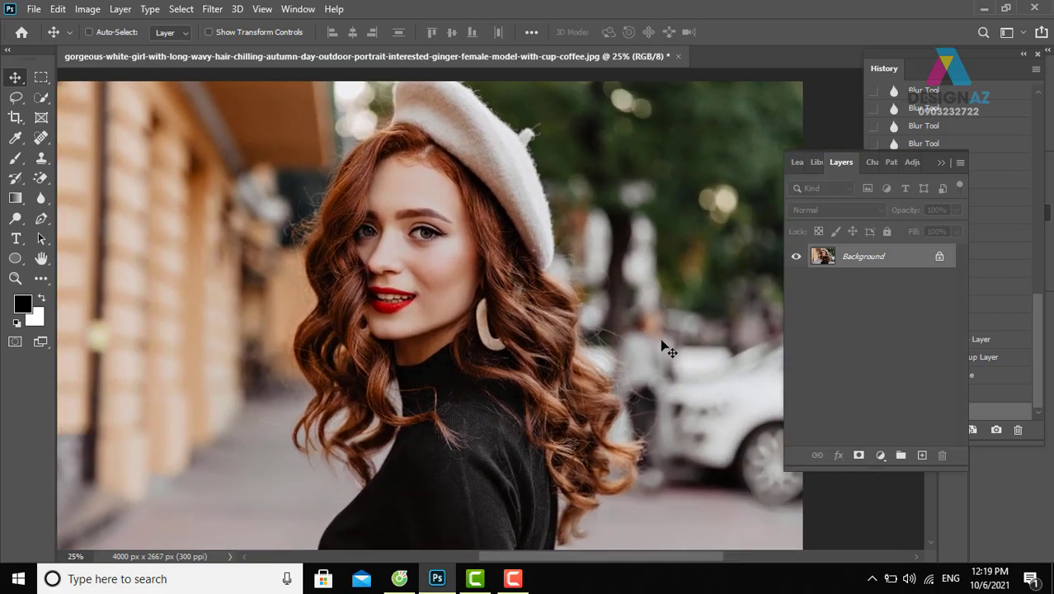
key(ctrl+j)
key(ctrl+j)
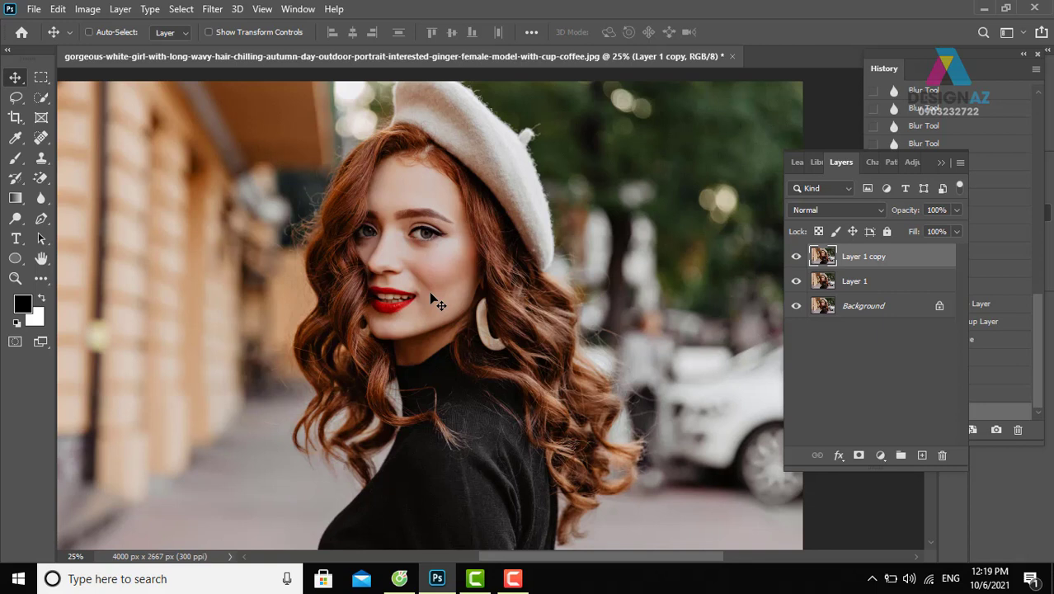
- Quick-select the woman's beret, face and sweater on Layer 1 copy
click(41, 97)
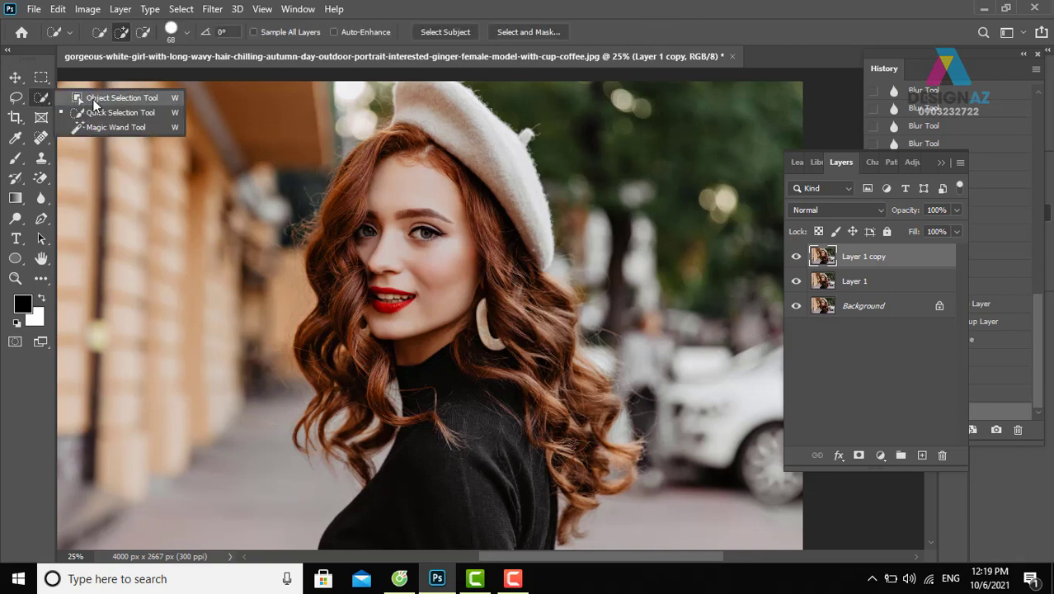
click(114, 115)
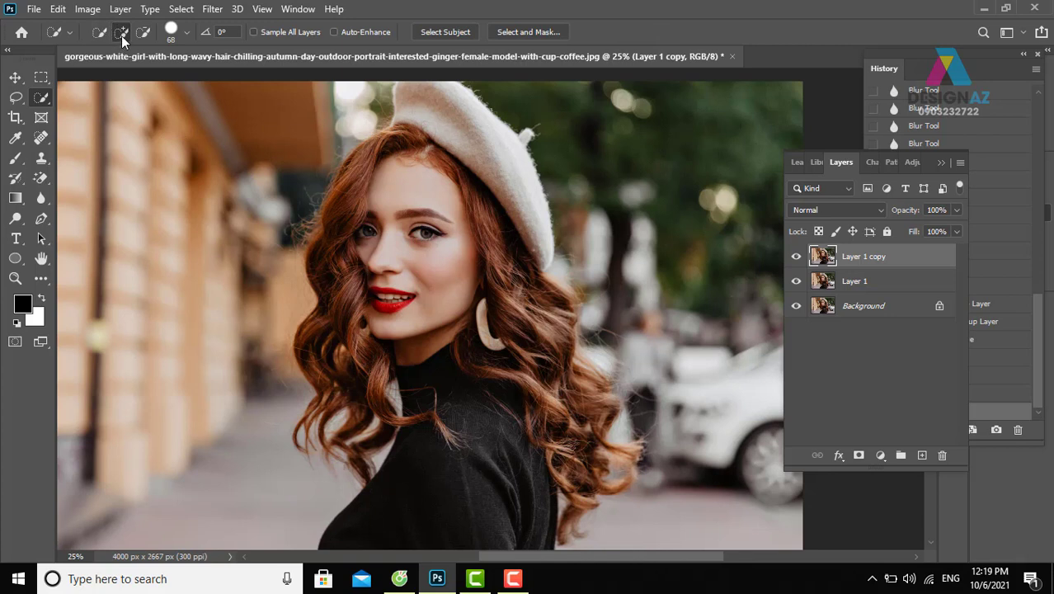
scroll(443, 152, up, 2)
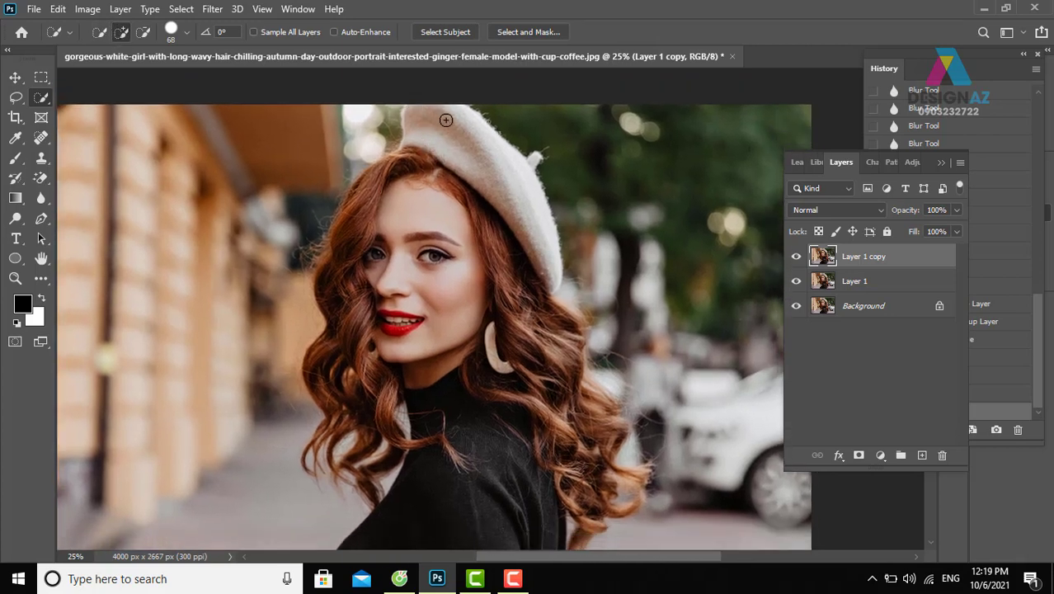
mouse_move(445, 120)
mouse_down()
mouse_move(486, 181)
mouse_move(388, 272)
mouse_move(371, 210)
mouse_move(313, 384)
mouse_move(363, 454)
mouse_move(453, 348)
mouse_move(470, 478)
mouse_move(545, 306)
mouse_move(534, 329)
mouse_up()
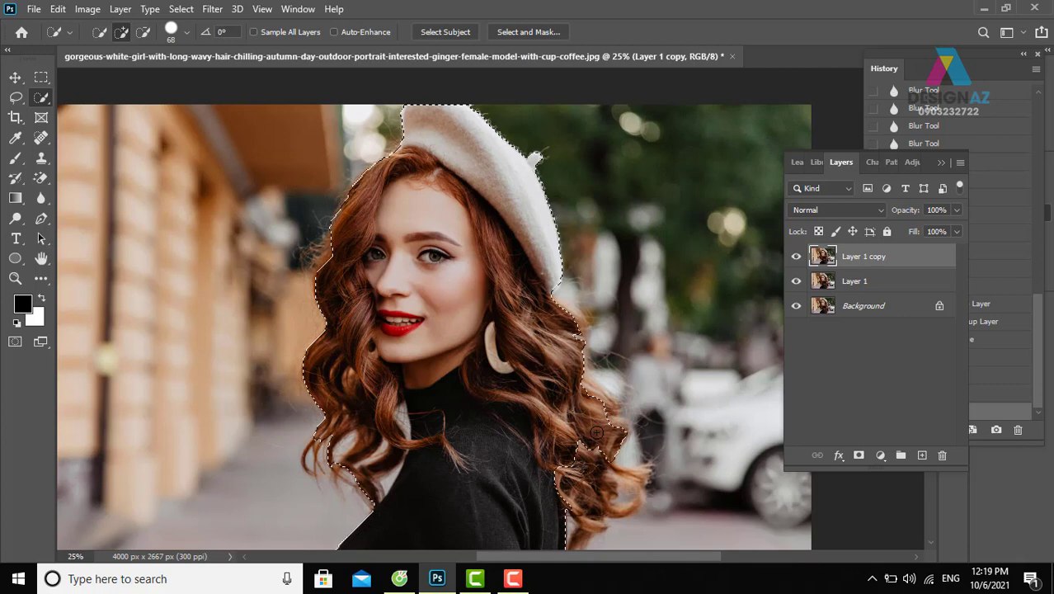
drag(517, 446, 540, 261)
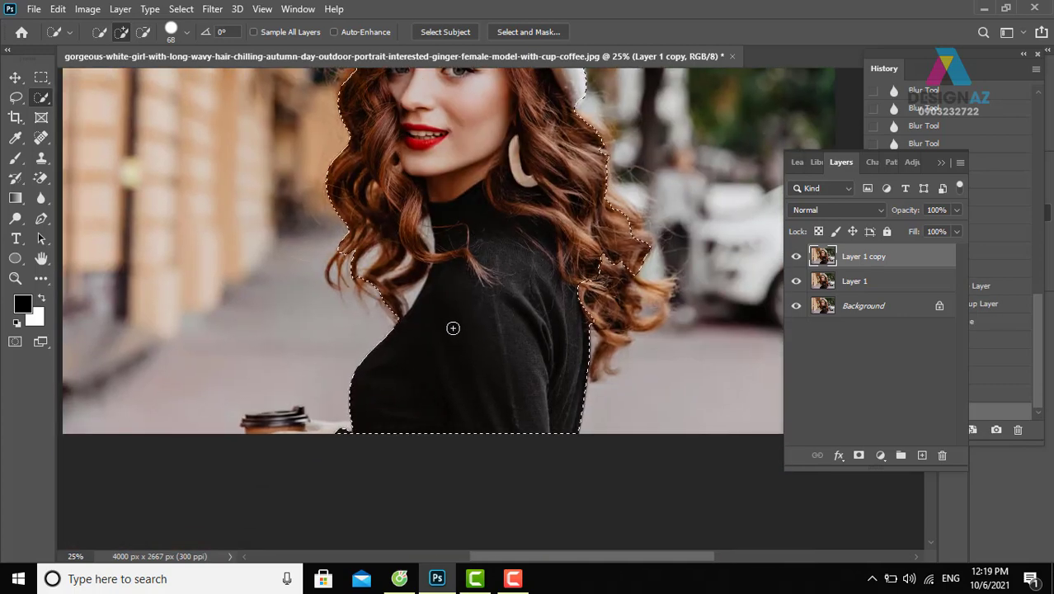
key(ctrl+plus)
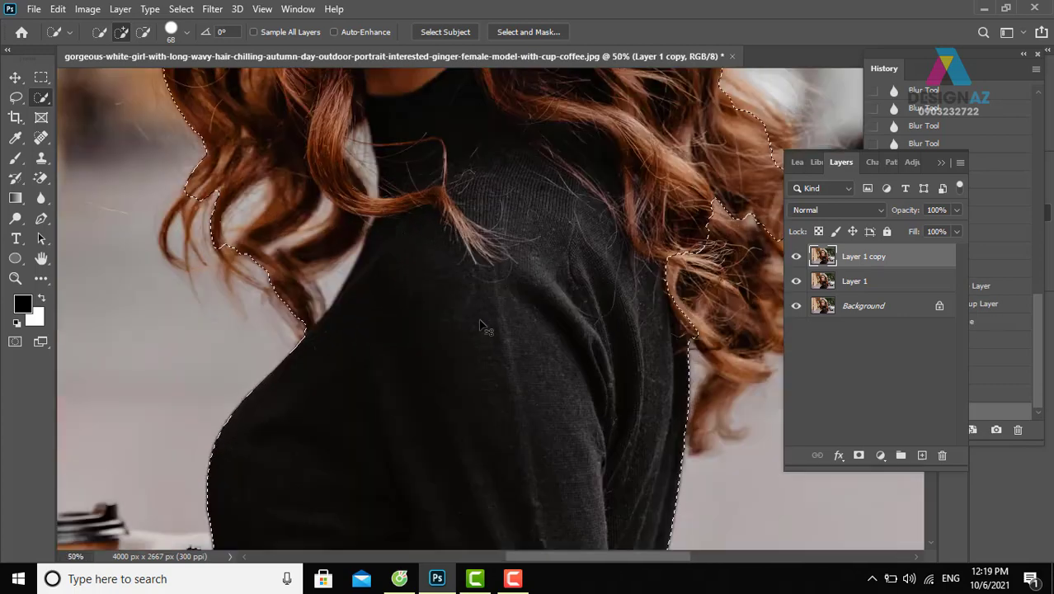
drag(648, 247, 522, 306)
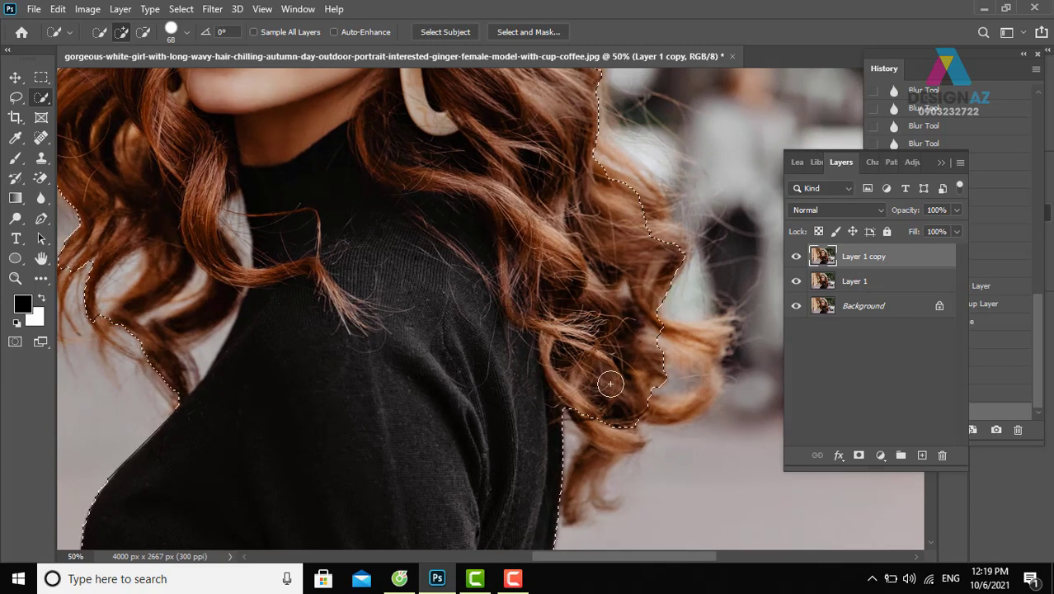
- Add the right-hand curly hair to the selection with a 24 px brush
mouse_move(607, 381)
mouse_down()
mouse_move(638, 381)
mouse_move(627, 403)
mouse_up()
alt+right_click(627, 403)
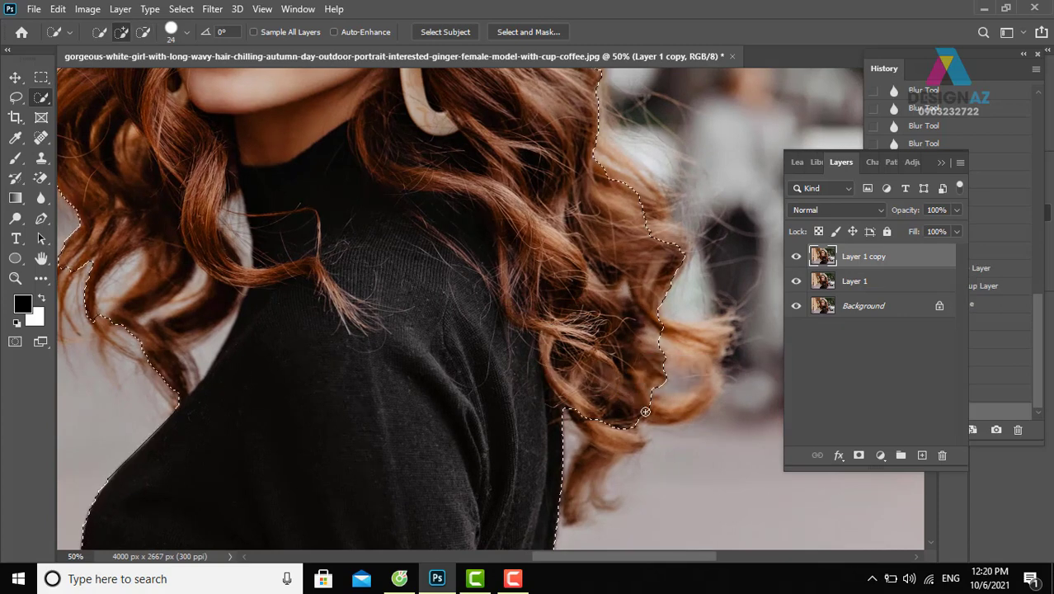
mouse_move(642, 414)
mouse_down()
mouse_move(700, 395)
mouse_move(582, 484)
mouse_up()
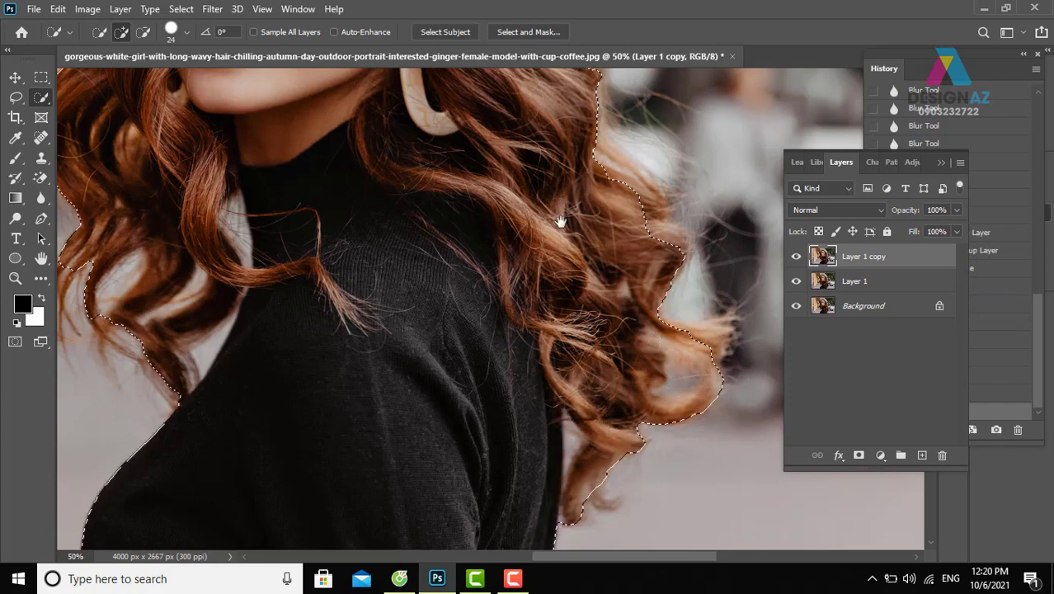
scroll(570, 247, up, 3)
drag(629, 322, 660, 340)
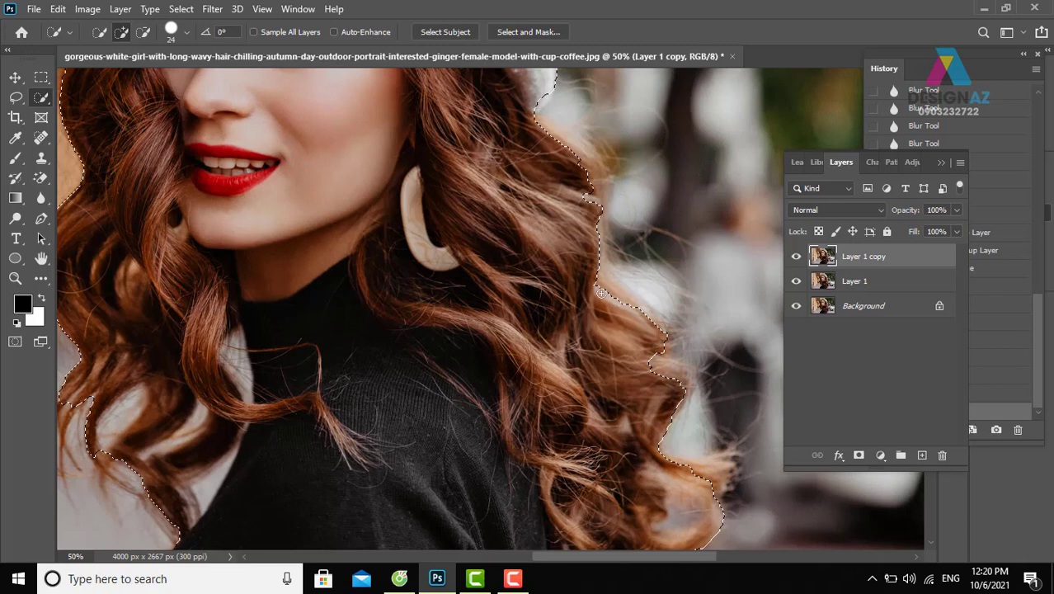
drag(487, 167, 512, 311)
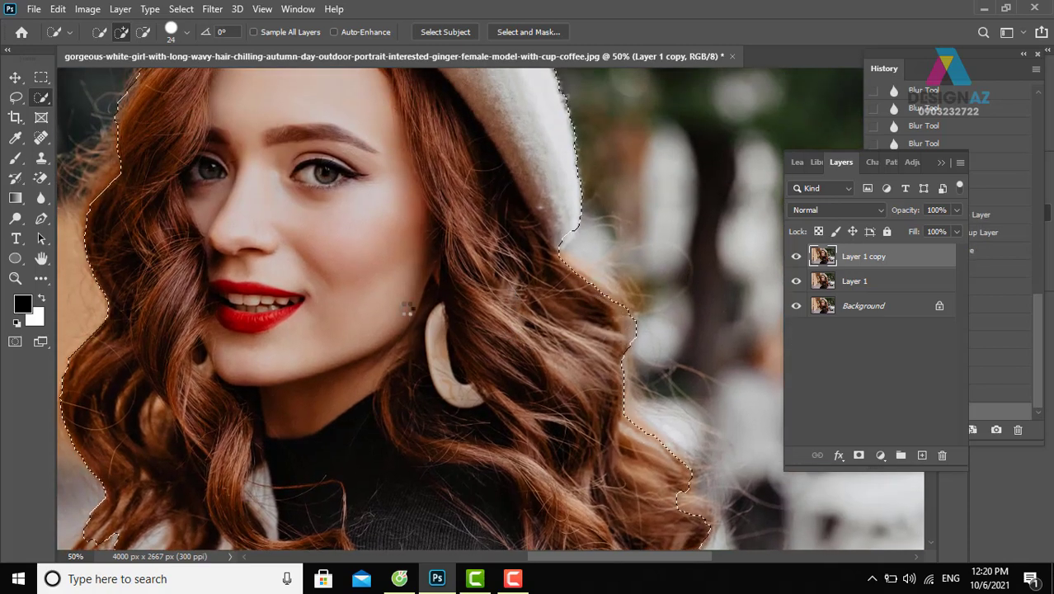
- Add the left hair curls to the selection, then view the photo at 25%
scroll(405, 306, up, 3)
drag(235, 347, 217, 362)
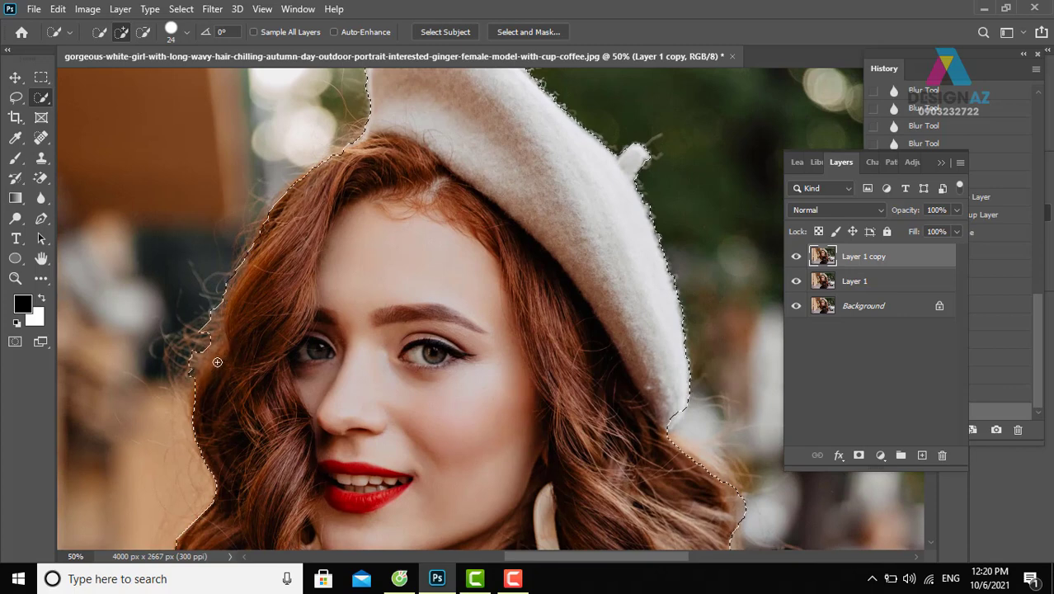
key(ctrl+minus)
scroll(382, 283, up, 1)
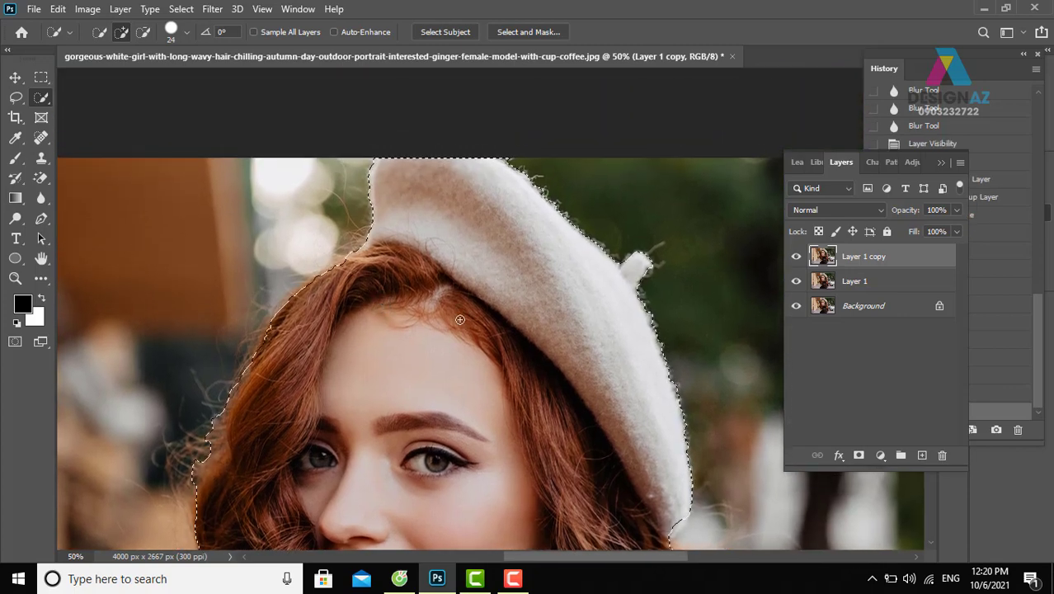
scroll(459, 319, up, 2)
key(ctrl+minus)
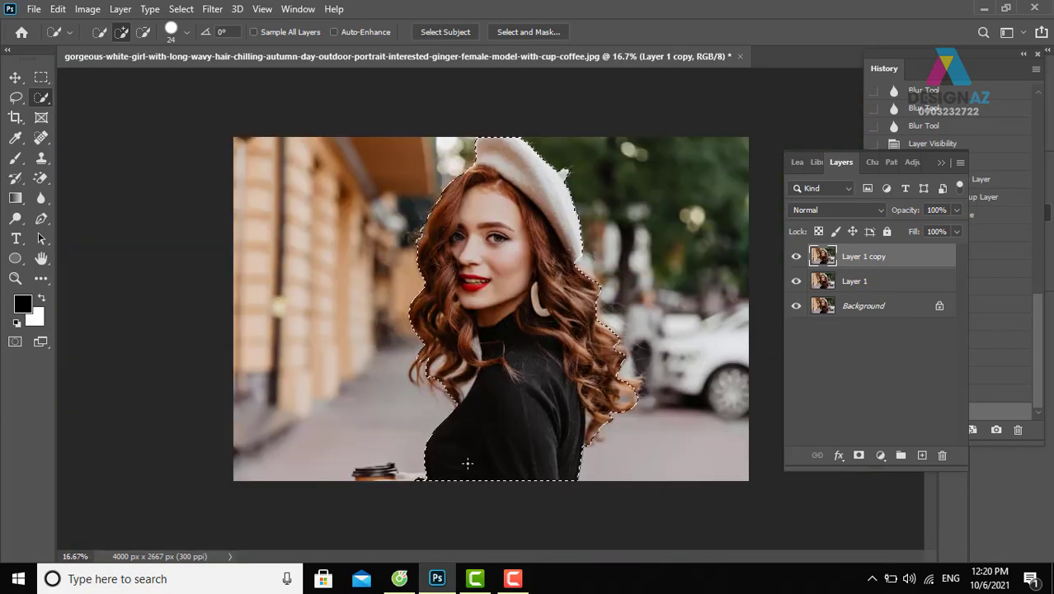
key(ctrl+plus)
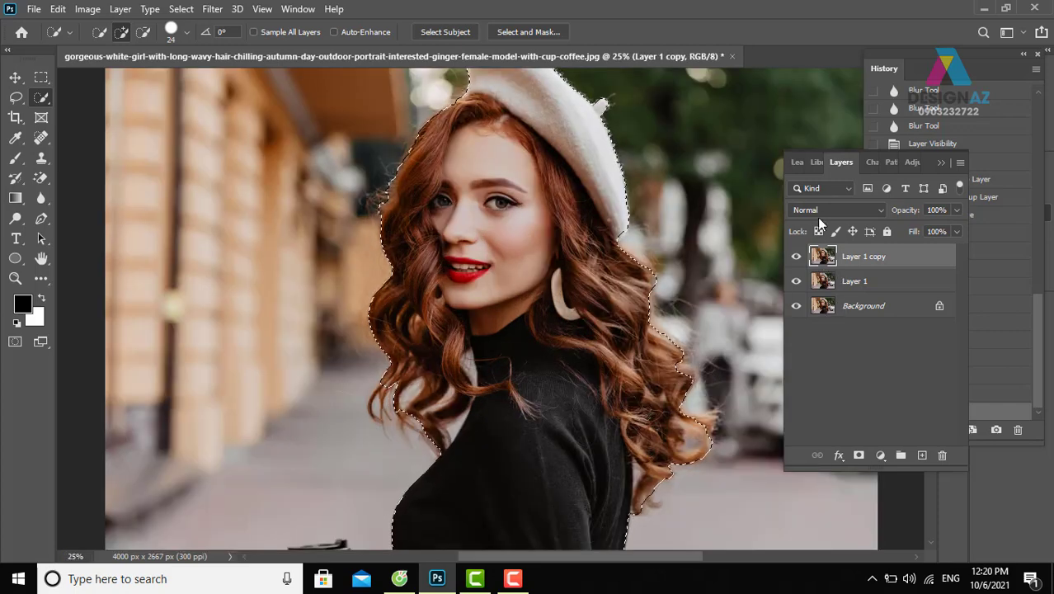
- Mask Layer 1 copy to the woman, hide the other layers, and open the mask properties
click(859, 456)
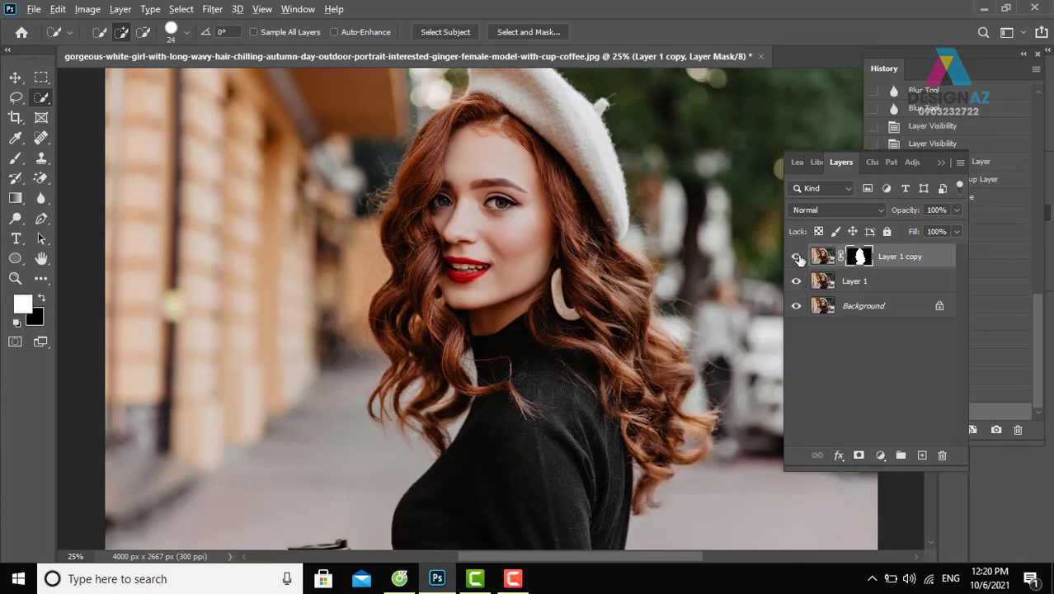
alt+click(797, 257)
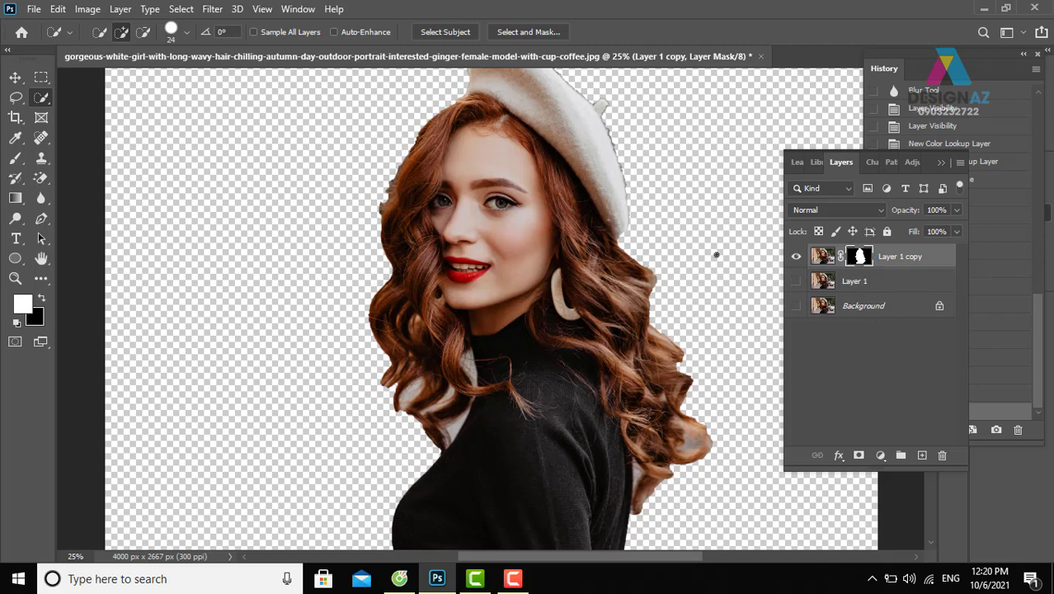
double_click(858, 258)
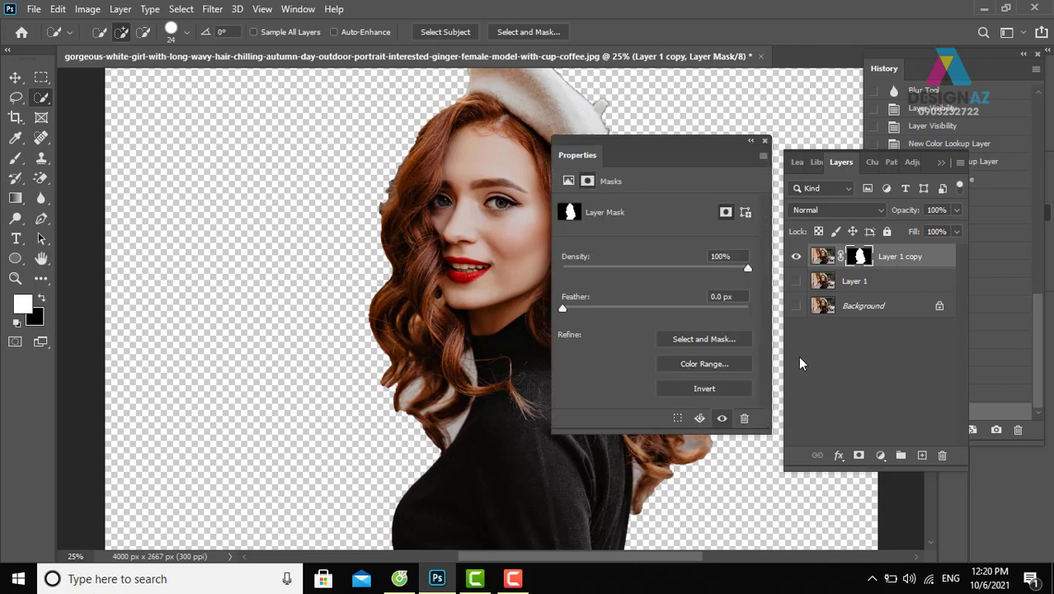
- In Select and Mask, brush-refine the hair edges near the shoulder and left side
click(726, 340)
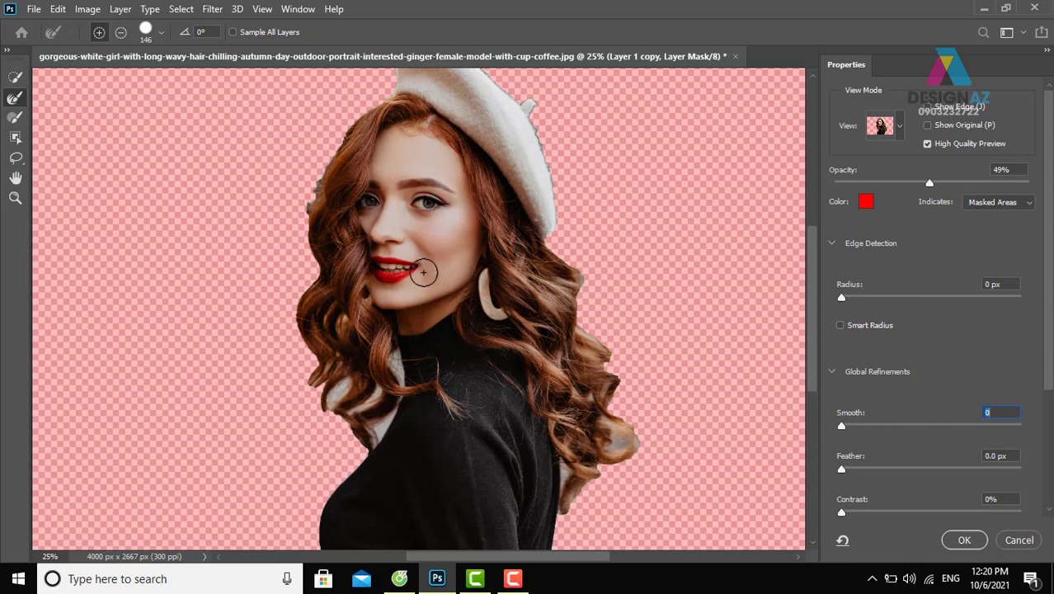
click(13, 99)
key(ctrl+plus)
key(ctrl+plus)
scroll(390, 389, down, 3)
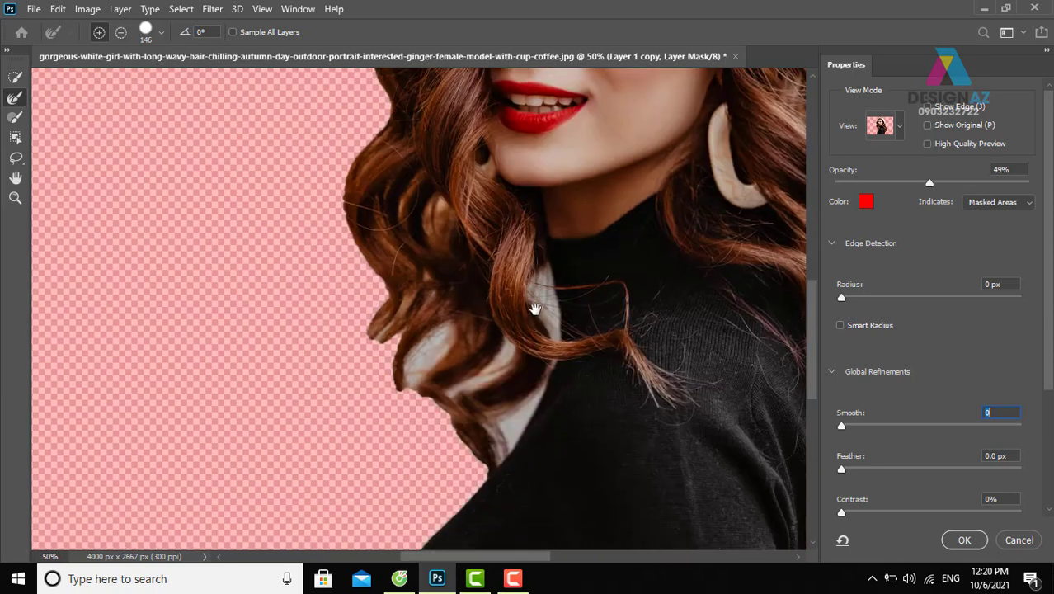
mouse_move(467, 308)
mouse_down()
mouse_move(557, 389)
mouse_move(574, 264)
mouse_up()
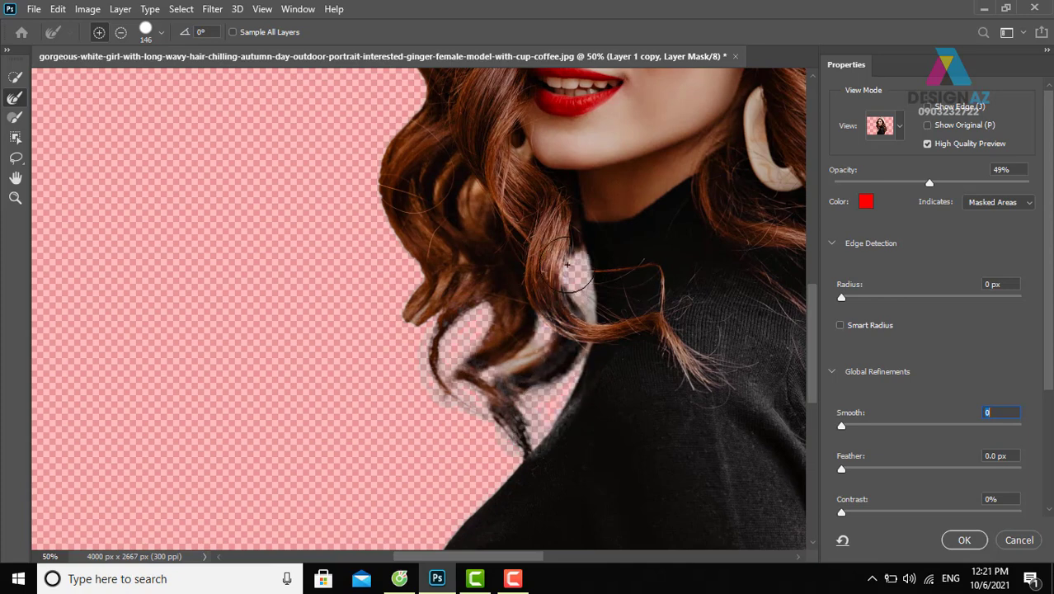
drag(395, 311, 385, 161)
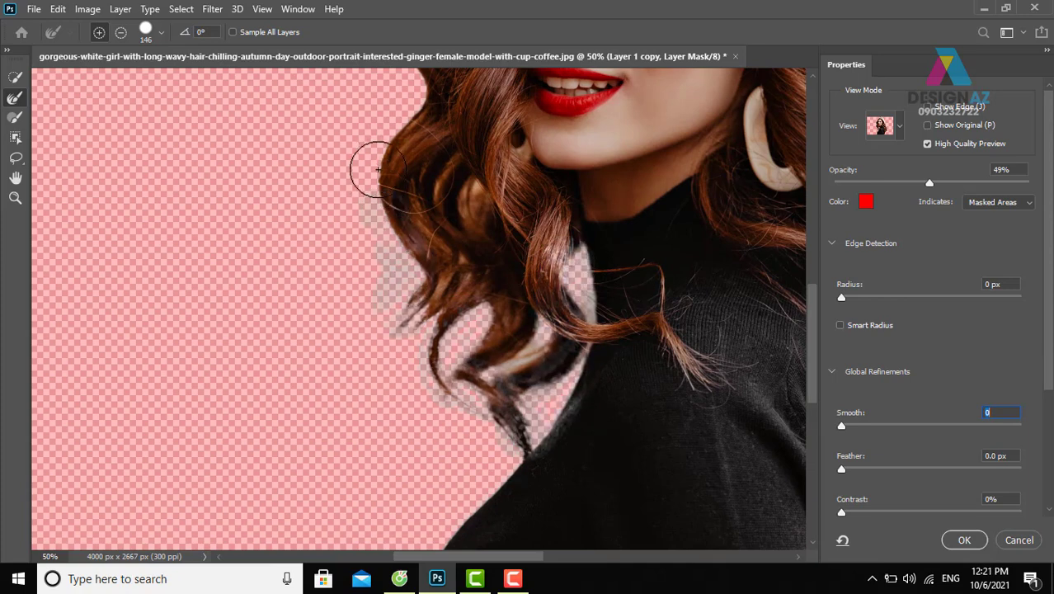
scroll(394, 335, up, 5)
mouse_move(394, 335)
mouse_down()
mouse_move(376, 314)
mouse_move(393, 287)
mouse_move(398, 235)
mouse_up()
scroll(398, 237, up, 3)
mouse_move(388, 335)
mouse_down()
mouse_move(372, 301)
mouse_move(426, 149)
mouse_move(471, 90)
mouse_move(455, 139)
mouse_up()
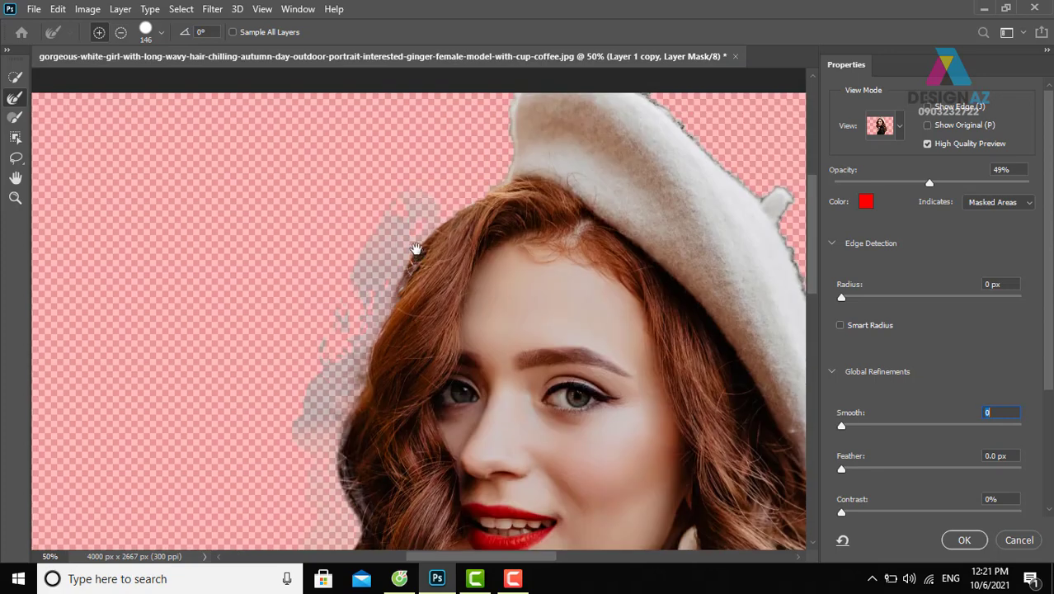
- Refine the edges beside the beret, the right and lower hair, then apply the mask
mouse_move(417, 225)
mouse_down()
mouse_move(477, 176)
mouse_move(472, 148)
mouse_up()
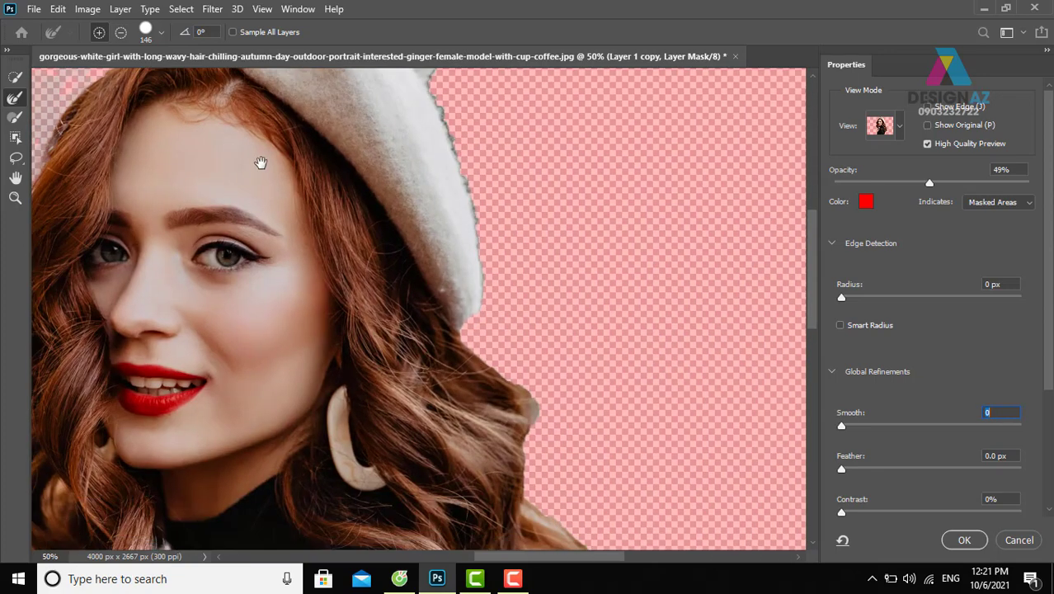
drag(624, 306, 249, 159)
mouse_move(467, 322)
mouse_down()
mouse_move(514, 407)
mouse_move(499, 377)
mouse_move(452, 347)
mouse_move(484, 373)
mouse_up()
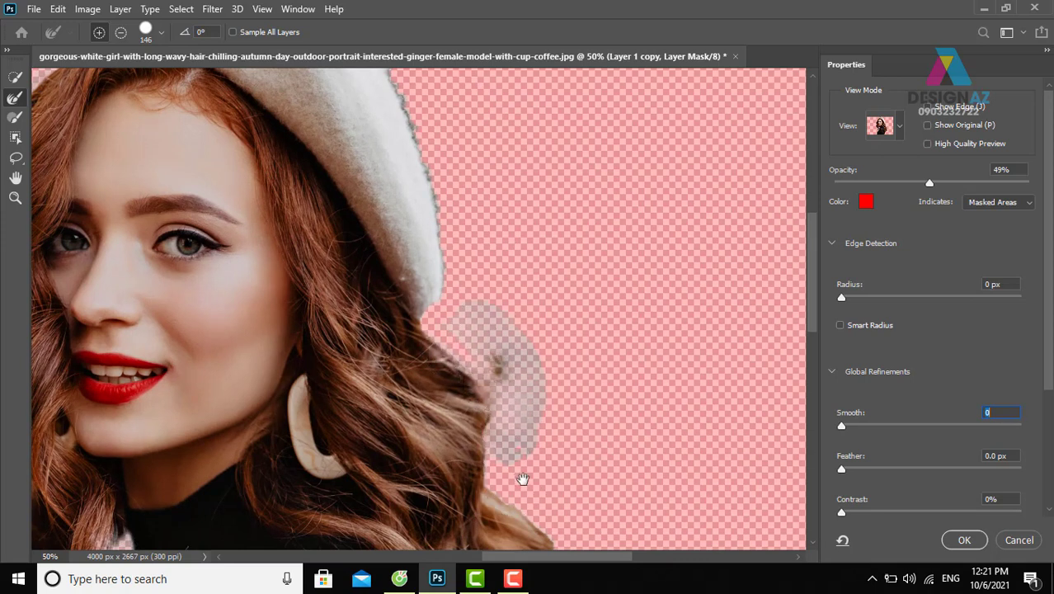
mouse_move(522, 442)
mouse_down()
mouse_move(500, 269)
mouse_move(522, 358)
mouse_move(557, 418)
mouse_move(574, 499)
mouse_move(536, 503)
mouse_up()
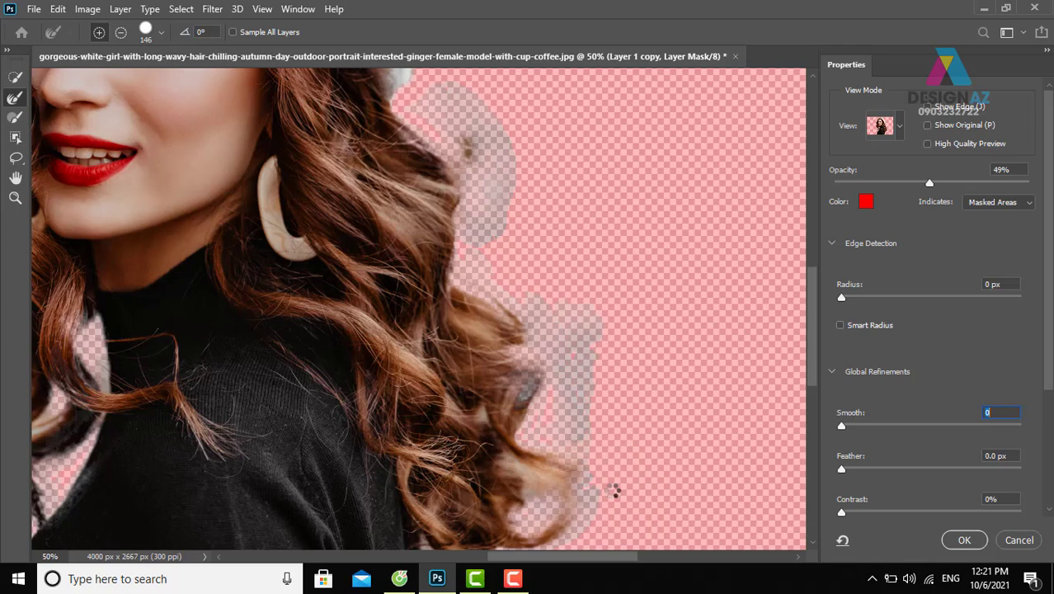
scroll(630, 372, down, 3)
mouse_move(532, 447)
mouse_down()
mouse_move(471, 484)
mouse_move(446, 520)
mouse_up()
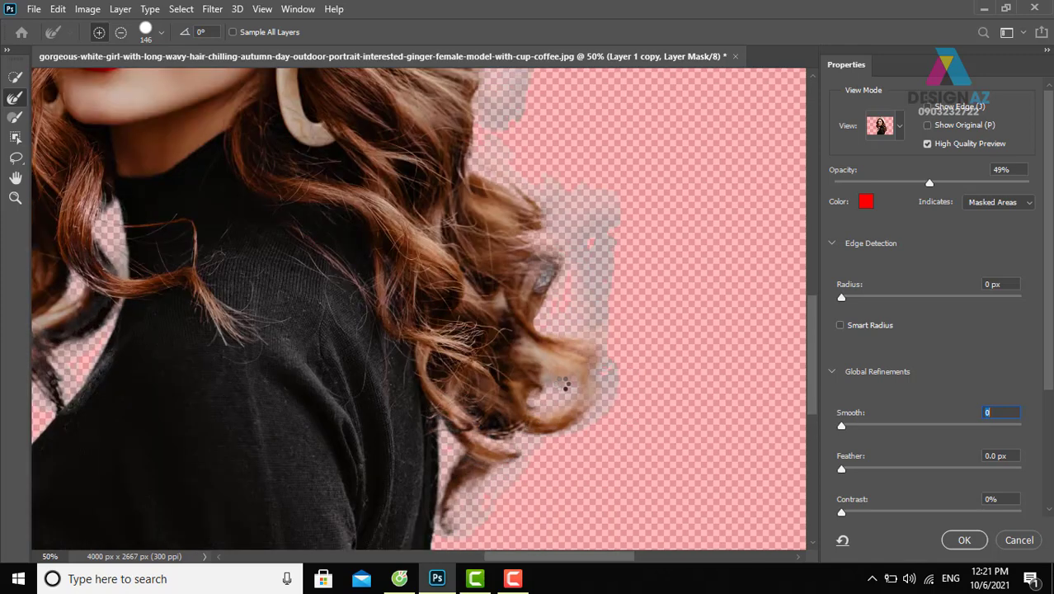
key(ctrl+minus)
key(ctrl+minus)
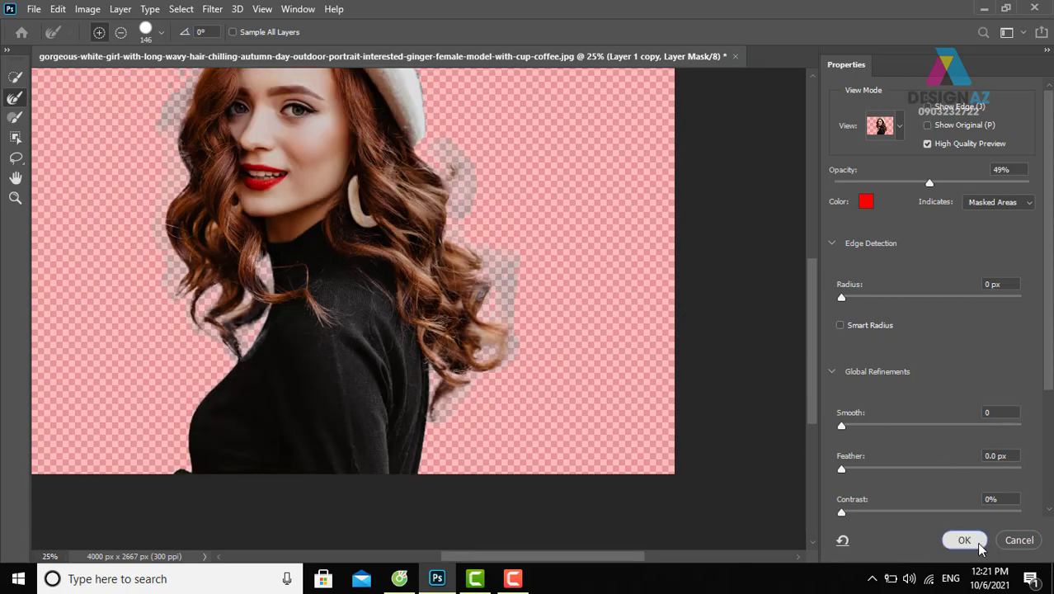
click(957, 541)
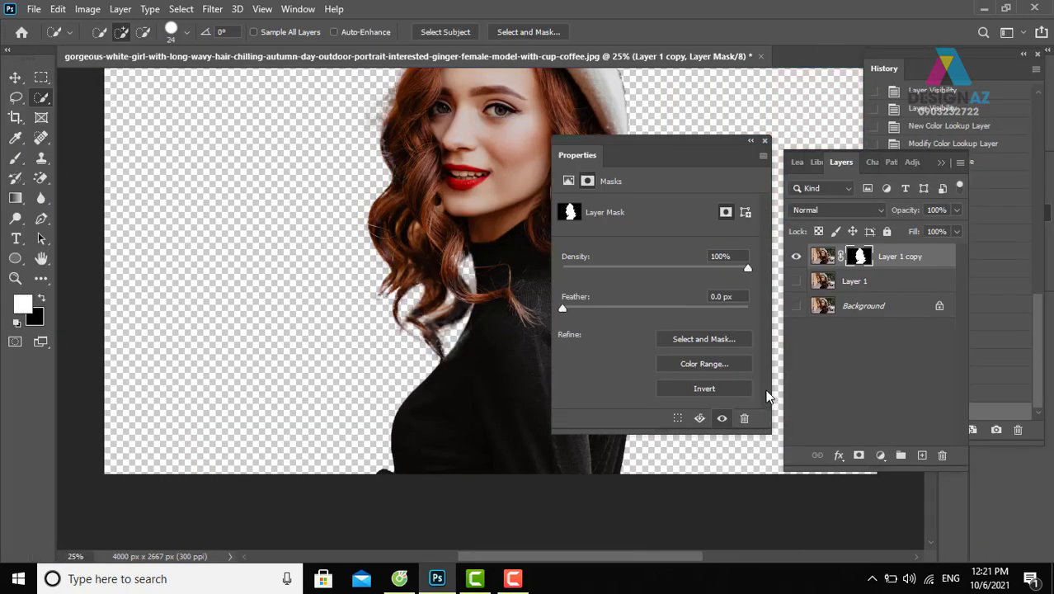
- Make Layer 1 and Background visible behind the cutout and zoom out to fit
click(764, 141)
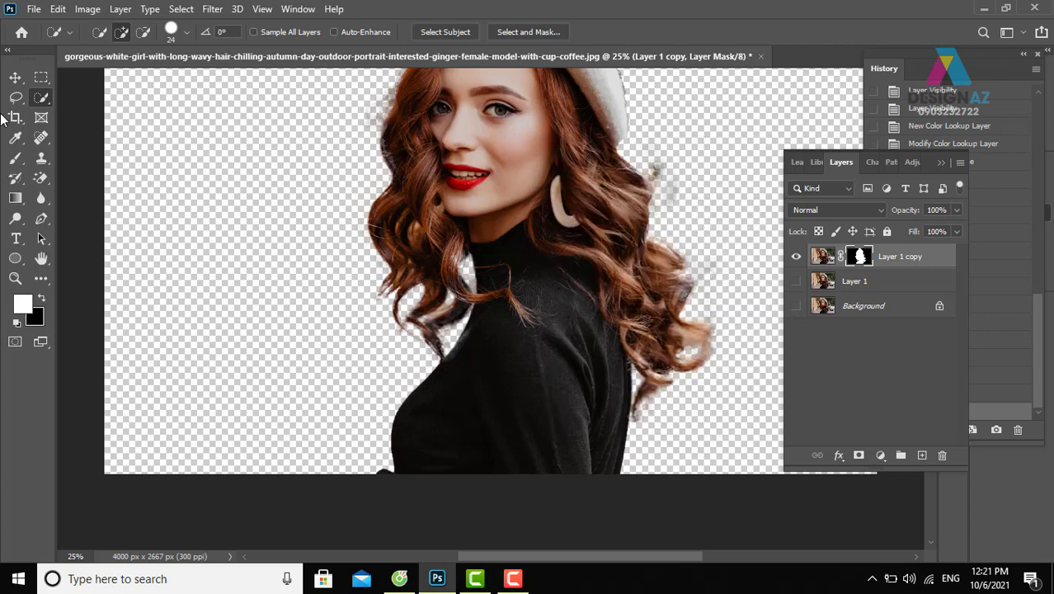
click(14, 77)
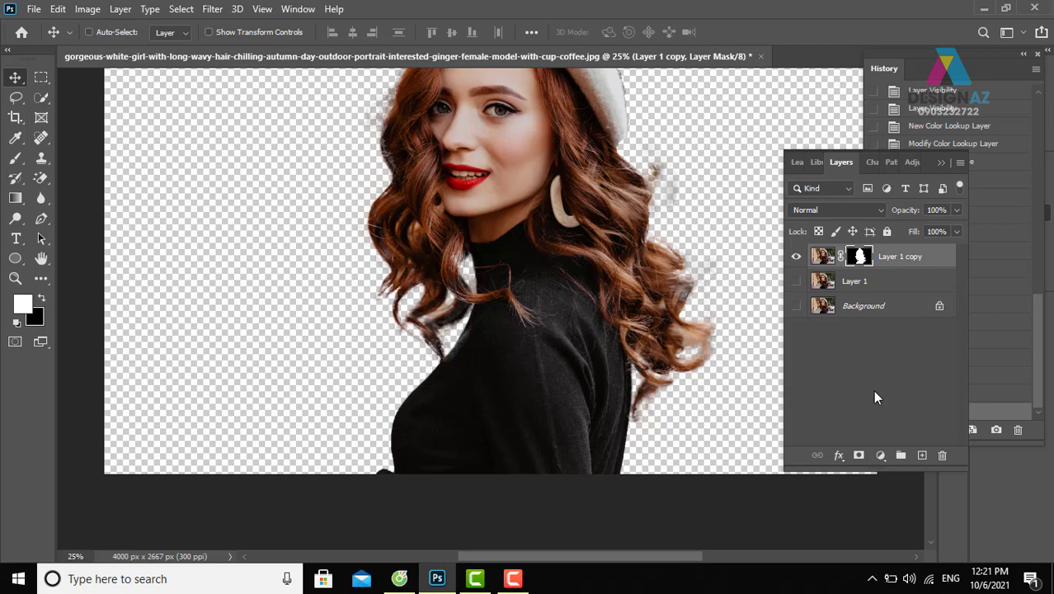
click(797, 282)
click(796, 309)
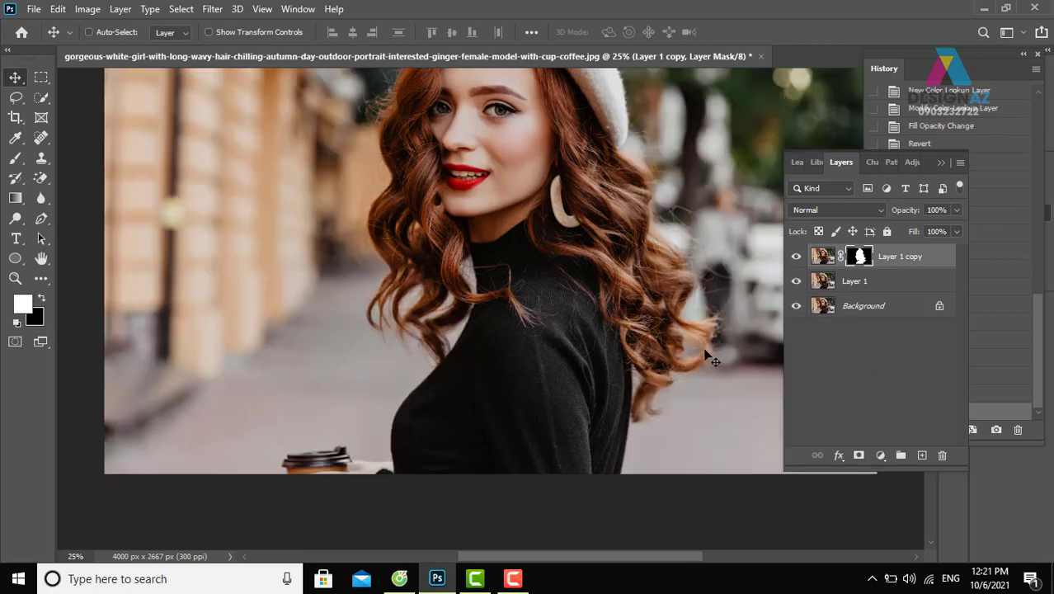
key(ctrl+minus)
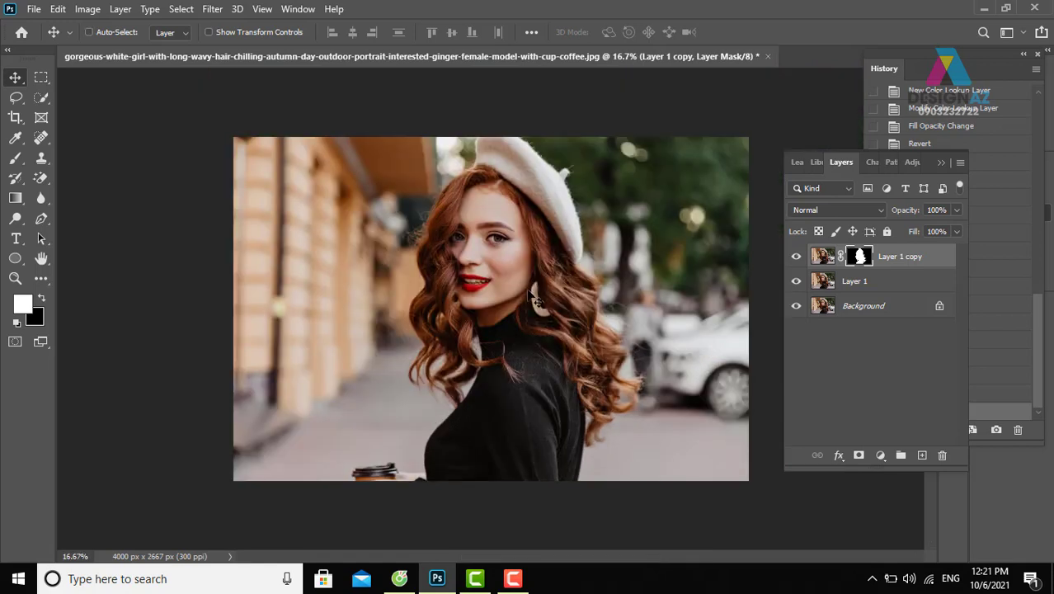
- Lasso a loose outline around the woman, hide Layer 1 copy, and select Layer 1
click(42, 80)
click(18, 98)
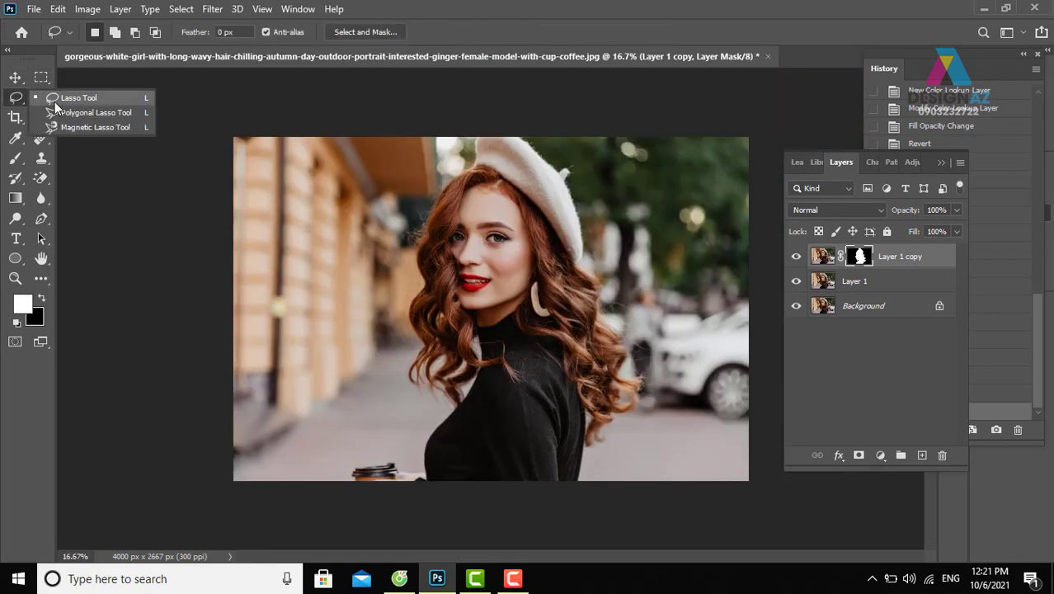
click(64, 99)
mouse_move(418, 483)
mouse_down()
mouse_move(408, 337)
mouse_move(417, 218)
mouse_move(519, 128)
mouse_move(562, 162)
mouse_up()
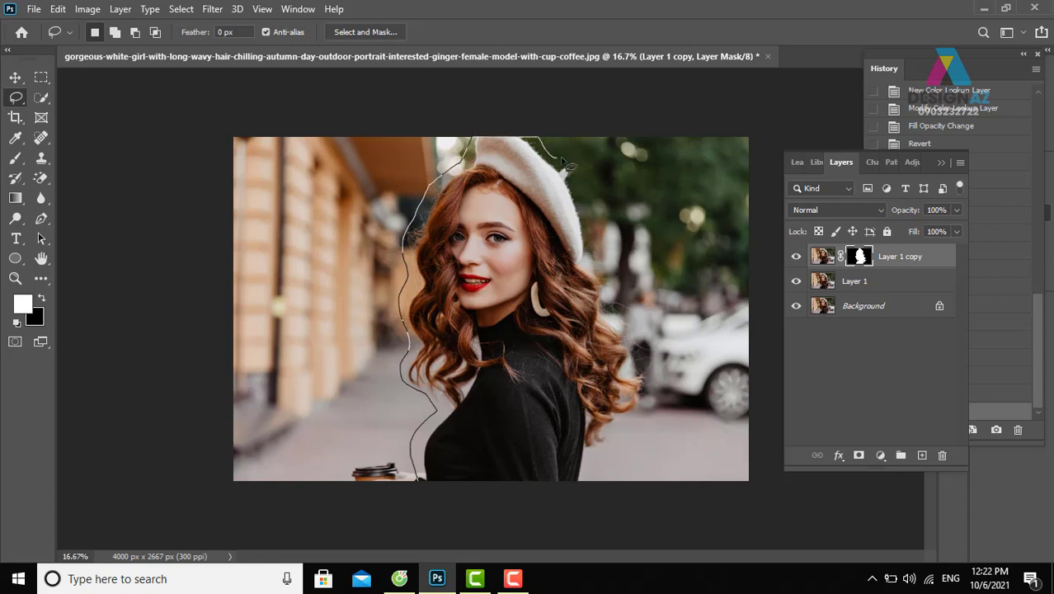
drag(584, 201, 627, 327)
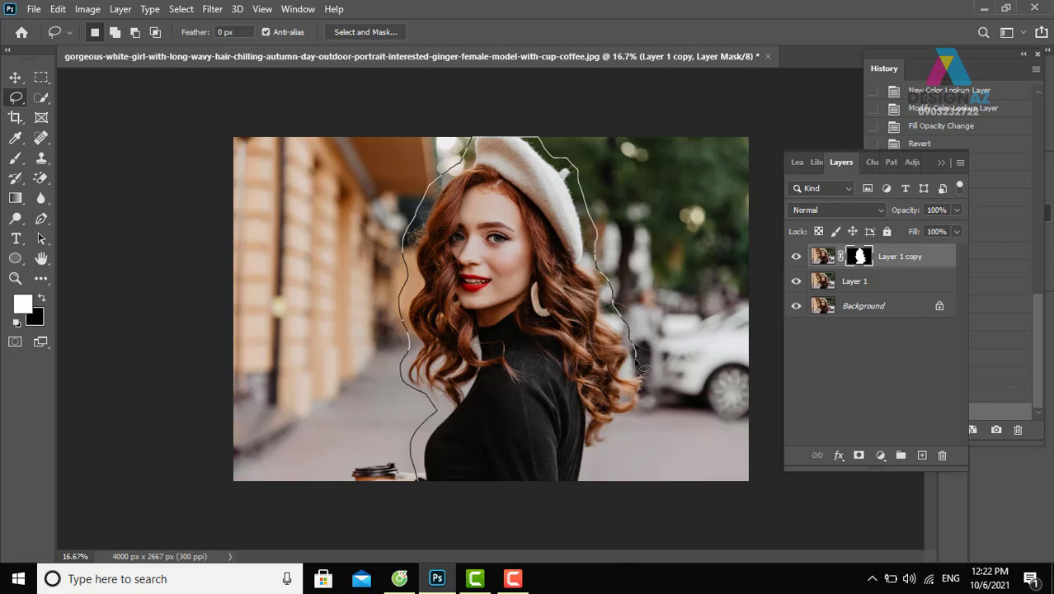
drag(651, 381, 635, 418)
drag(428, 537, 440, 547)
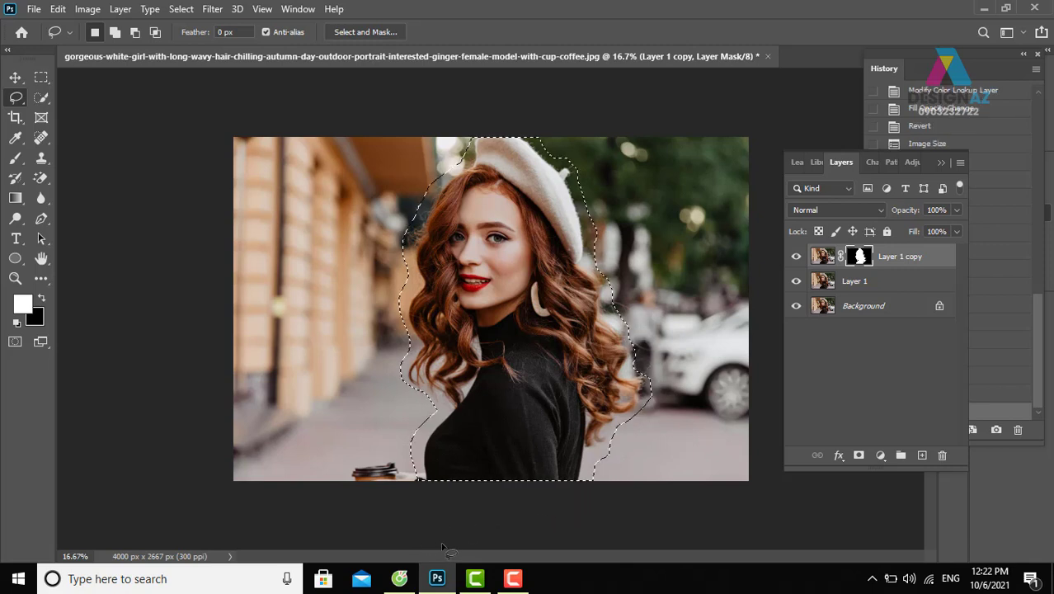
click(796, 258)
click(870, 284)
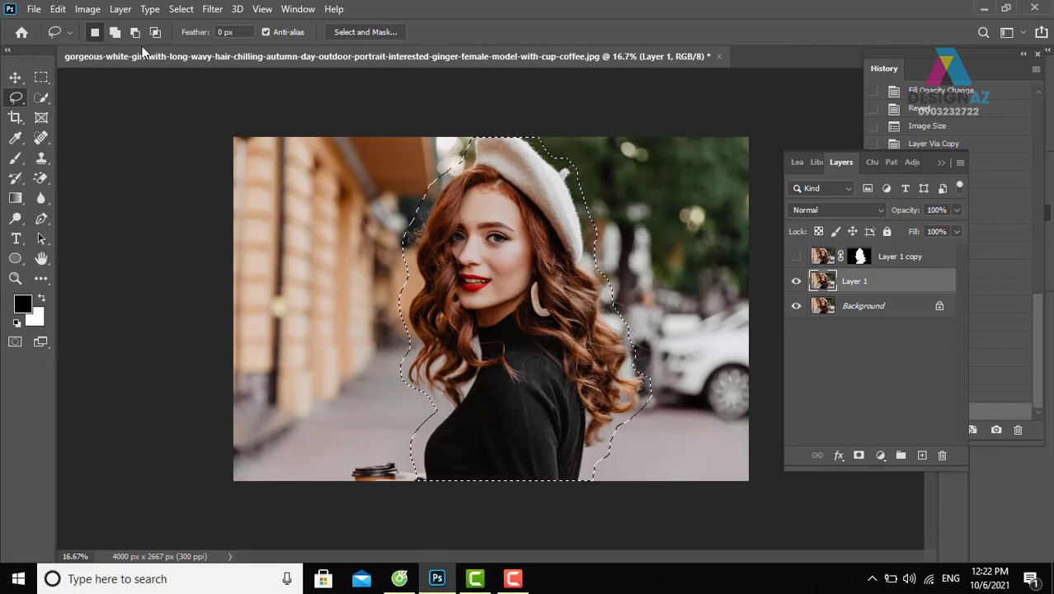
- Content-Aware Fill the lassoed woman on Layer 1 and deselect
click(58, 10)
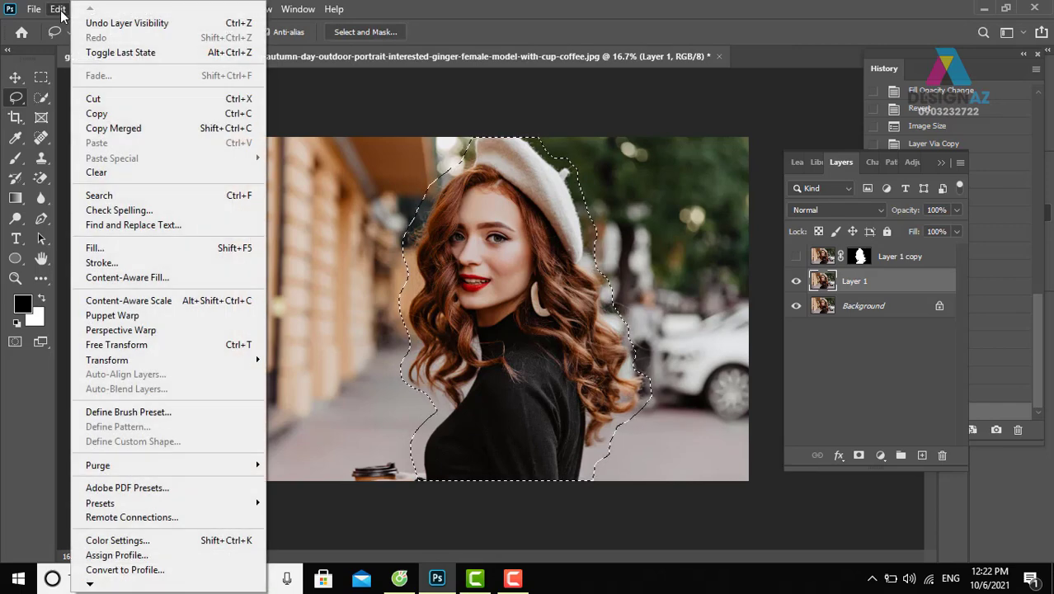
click(94, 248)
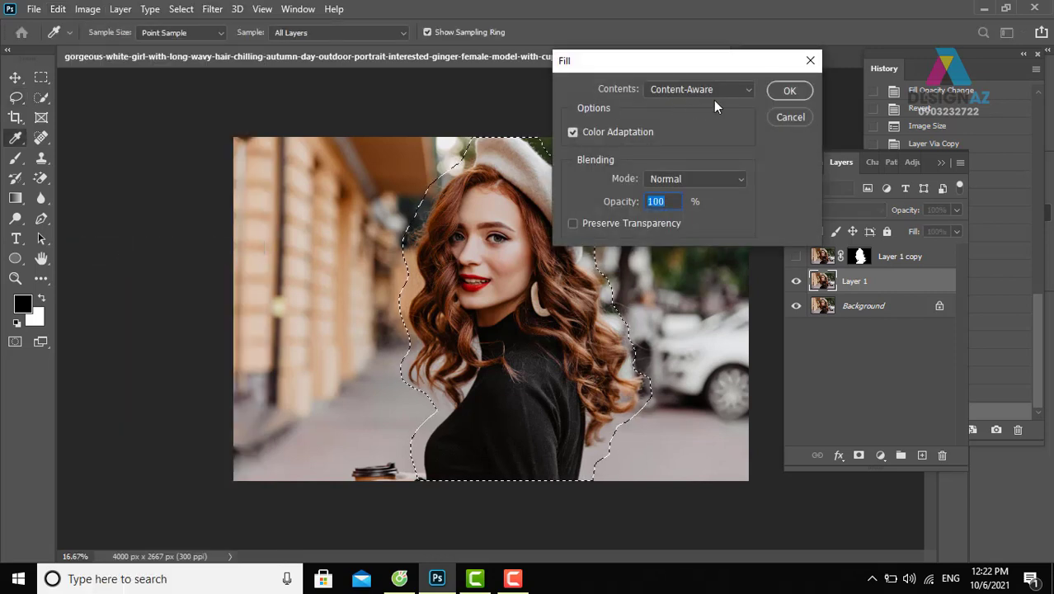
click(788, 92)
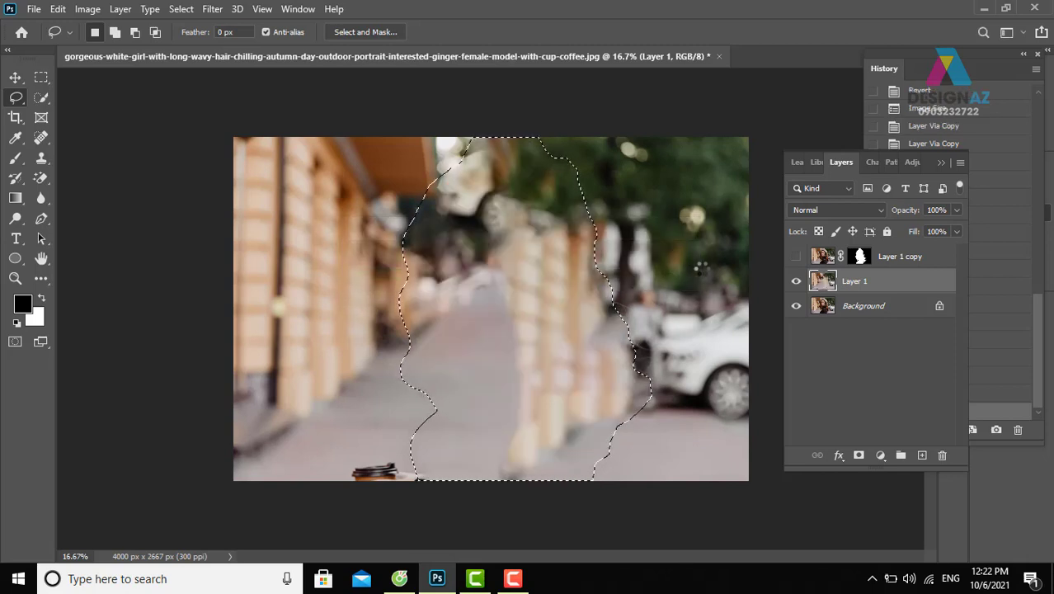
key(ctrl+d)
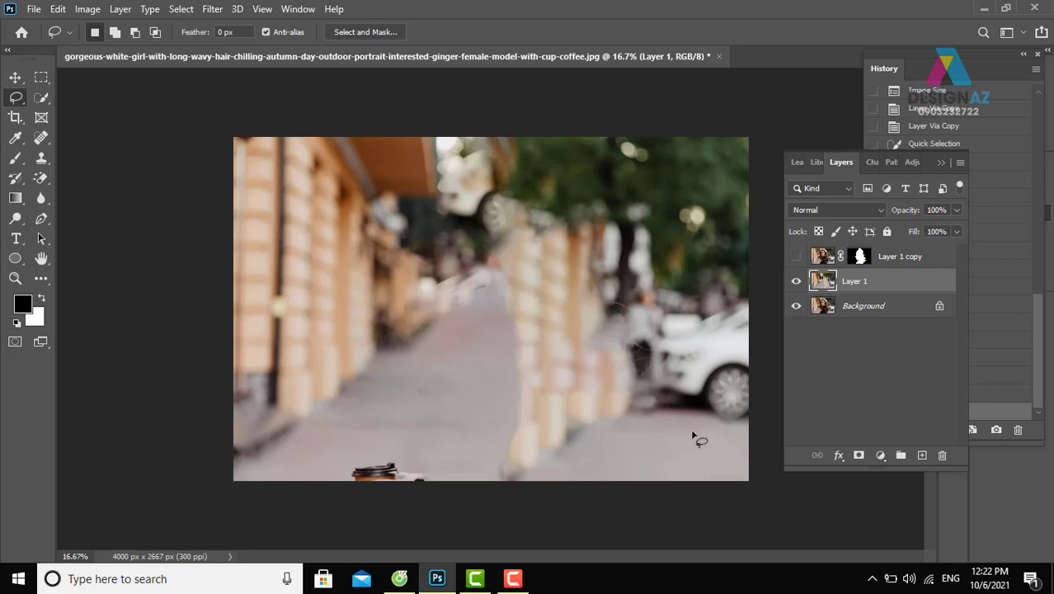
- Apply a 41.5-pixel Gaussian Blur to Layer 1 and show Layer 1 copy again
click(213, 9)
mouse_move(221, 183)
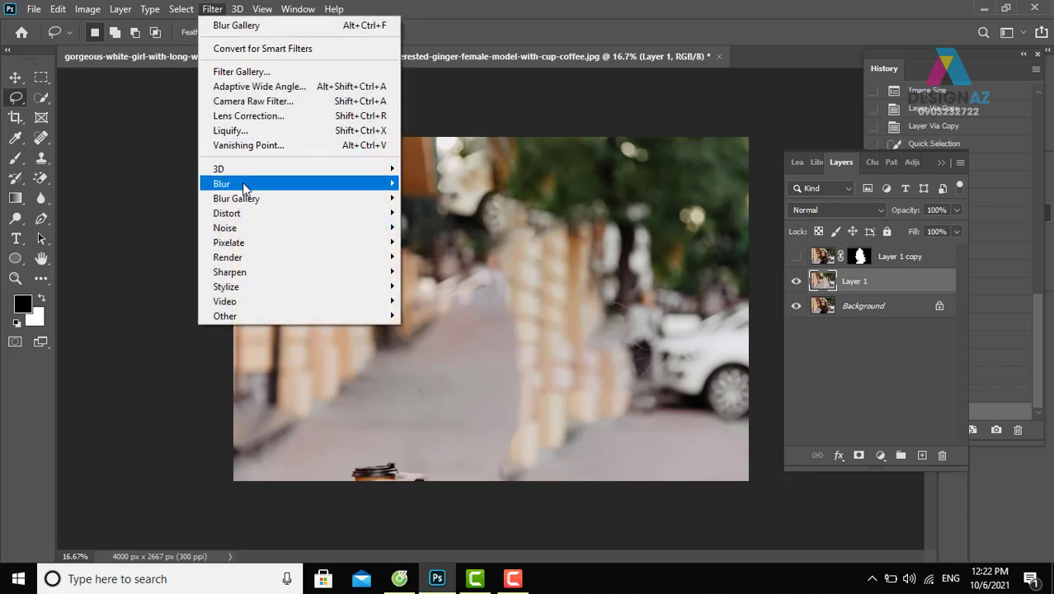
click(466, 242)
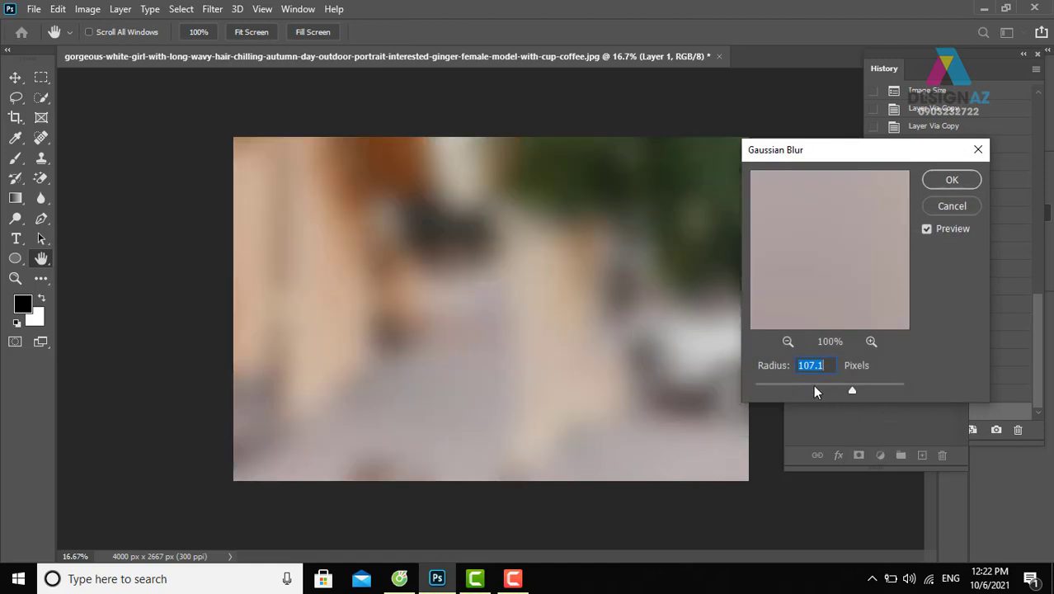
click(813, 391)
drag(812, 391, 832, 389)
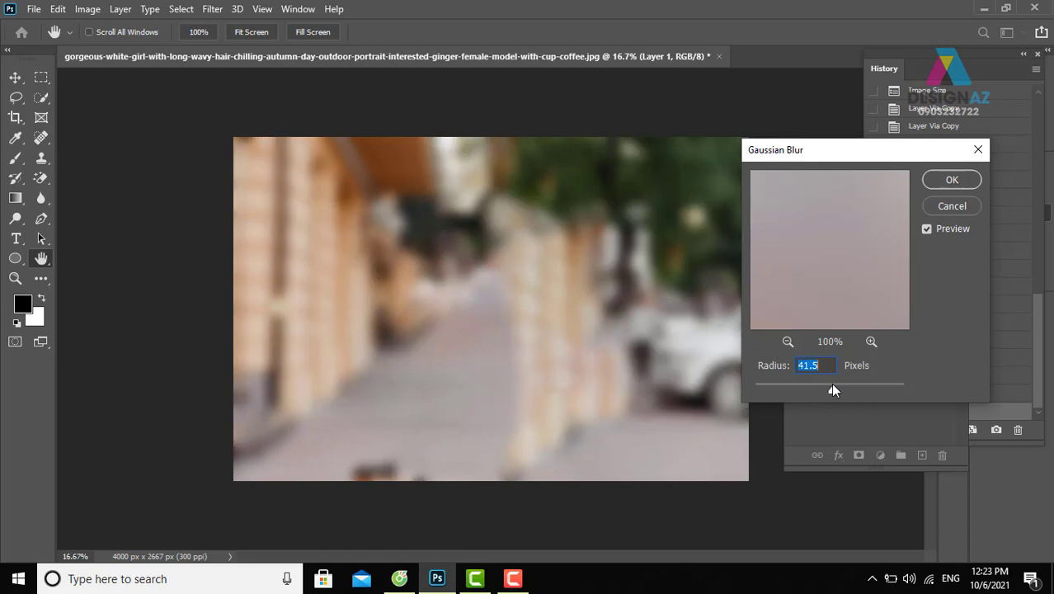
click(952, 180)
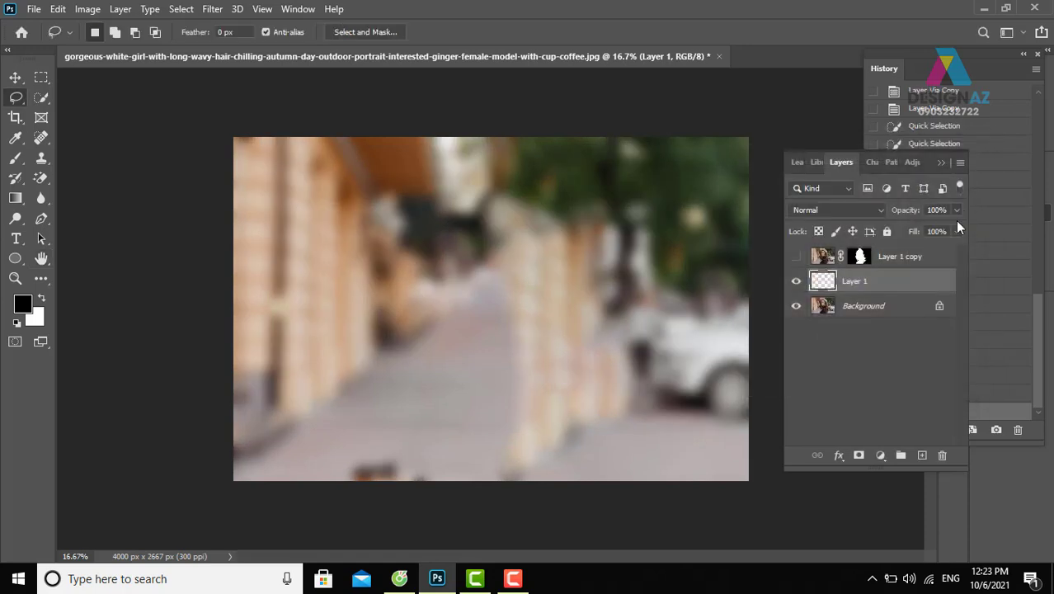
click(797, 258)
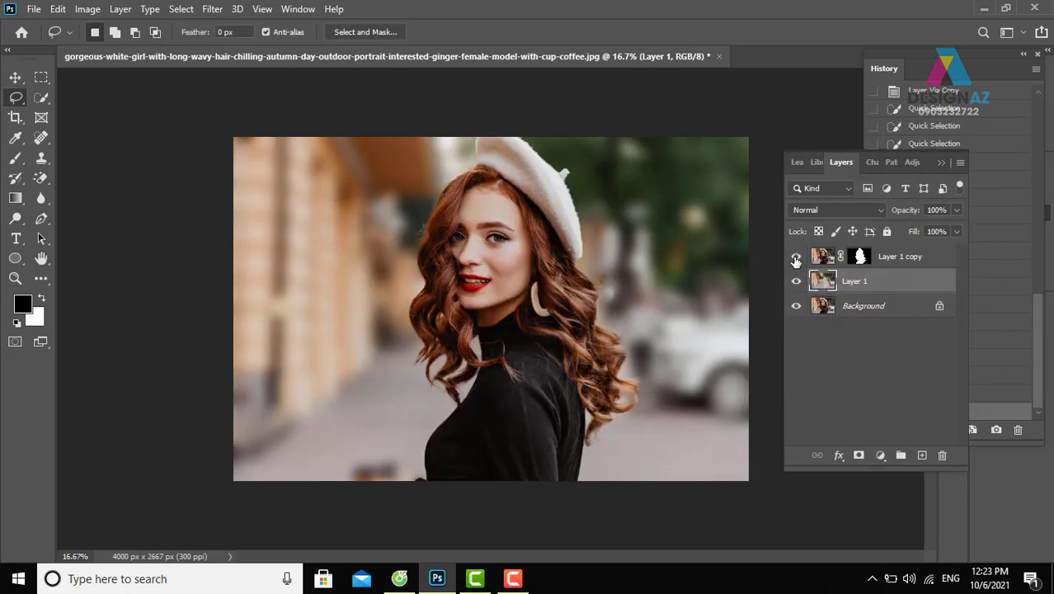
- Compare against the original photo, then target Layer 1 copy's mask
alt+click(797, 307)
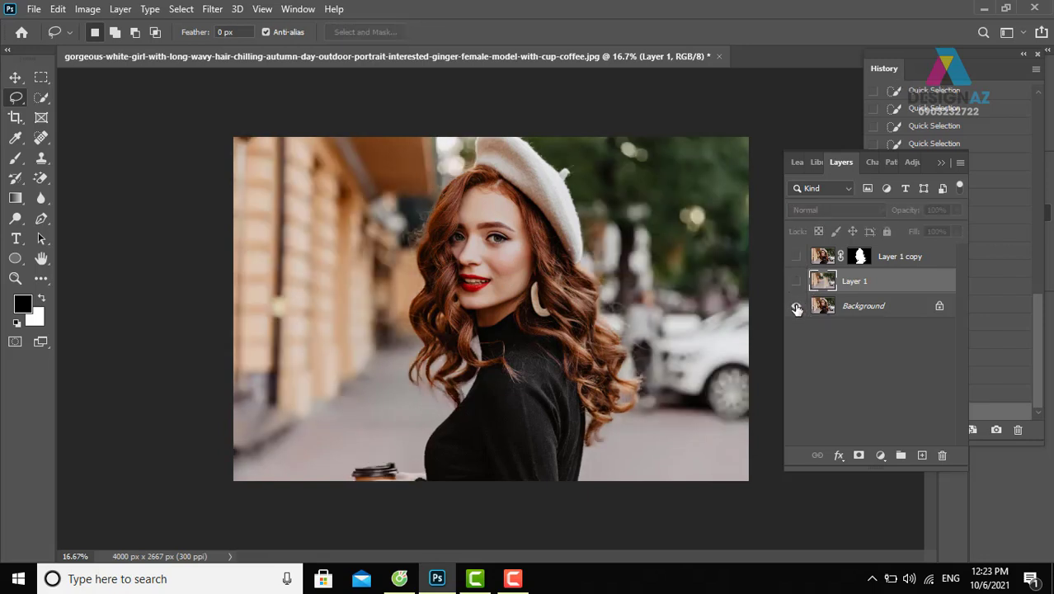
alt+click(797, 308)
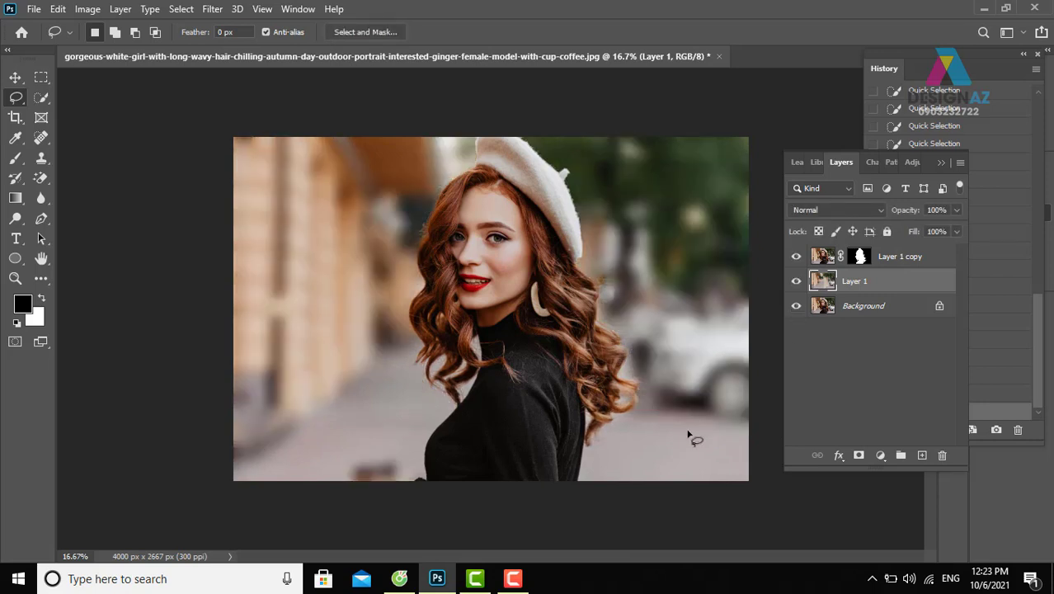
key(ctrl+plus)
drag(664, 357, 618, 330)
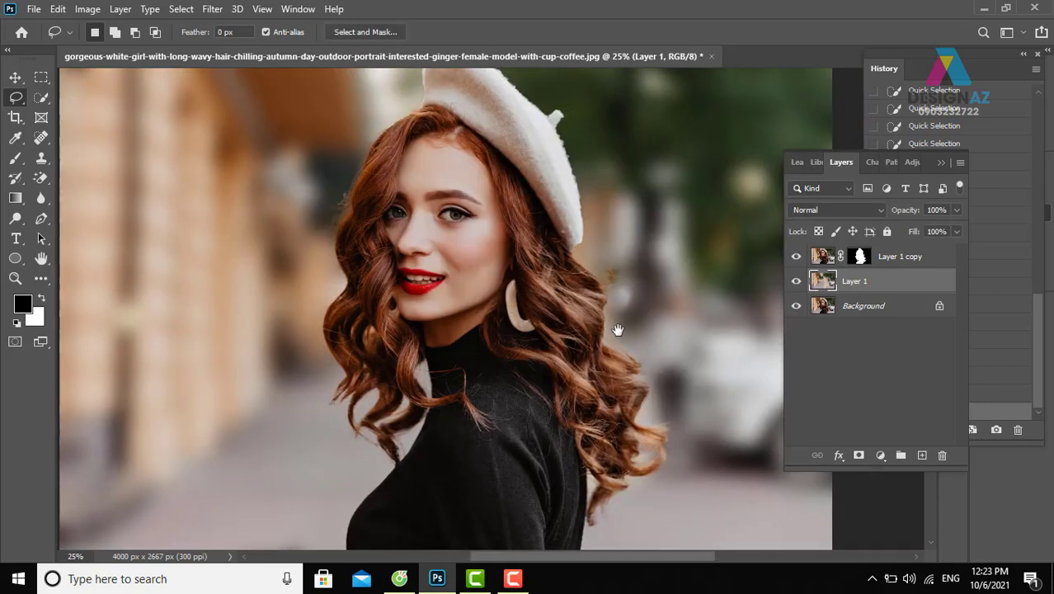
click(861, 258)
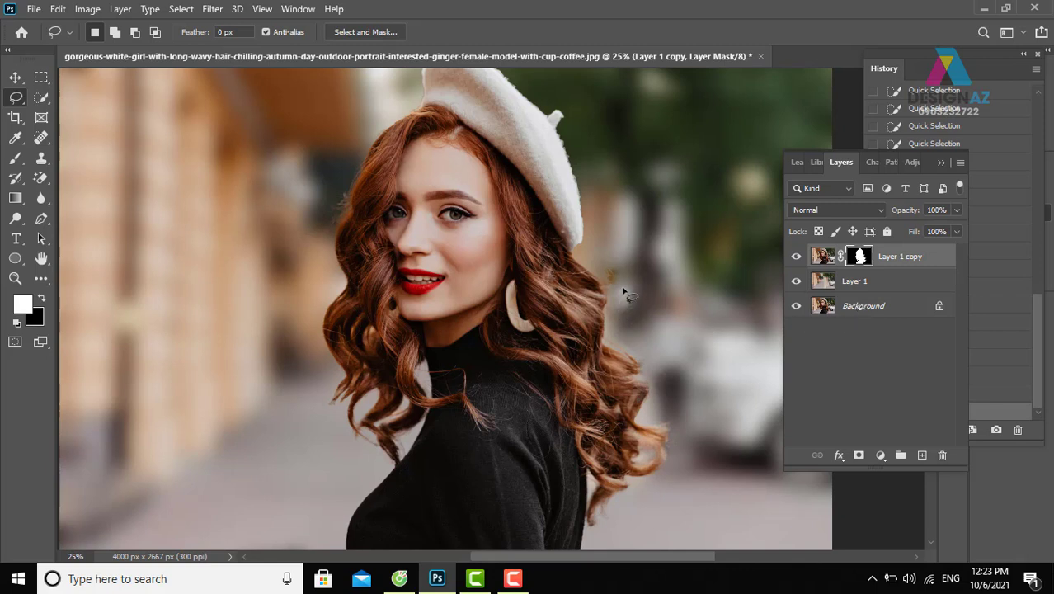
- Paint black on the mask with the Brush to hide stray edges near the right hair
key(b)
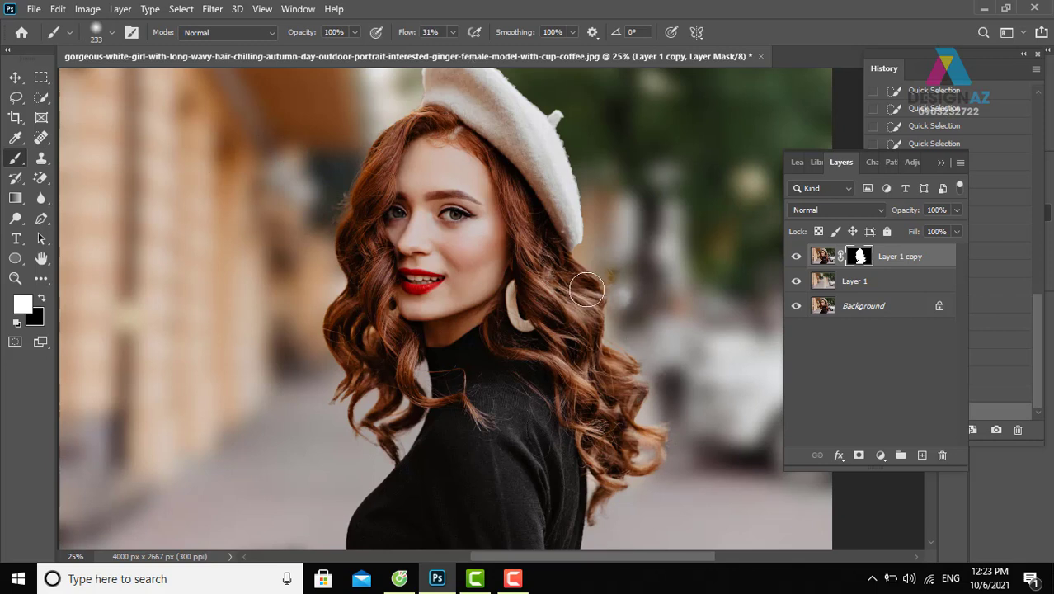
drag(607, 278, 617, 265)
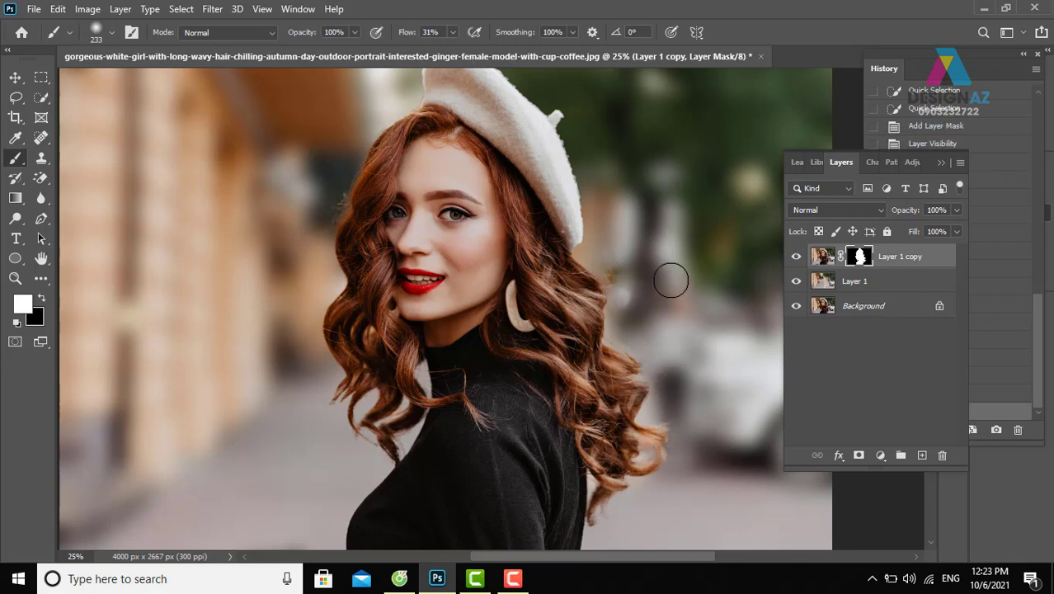
key(x)
mouse_move(632, 260)
mouse_down()
mouse_move(617, 265)
mouse_move(614, 293)
mouse_move(641, 335)
mouse_up()
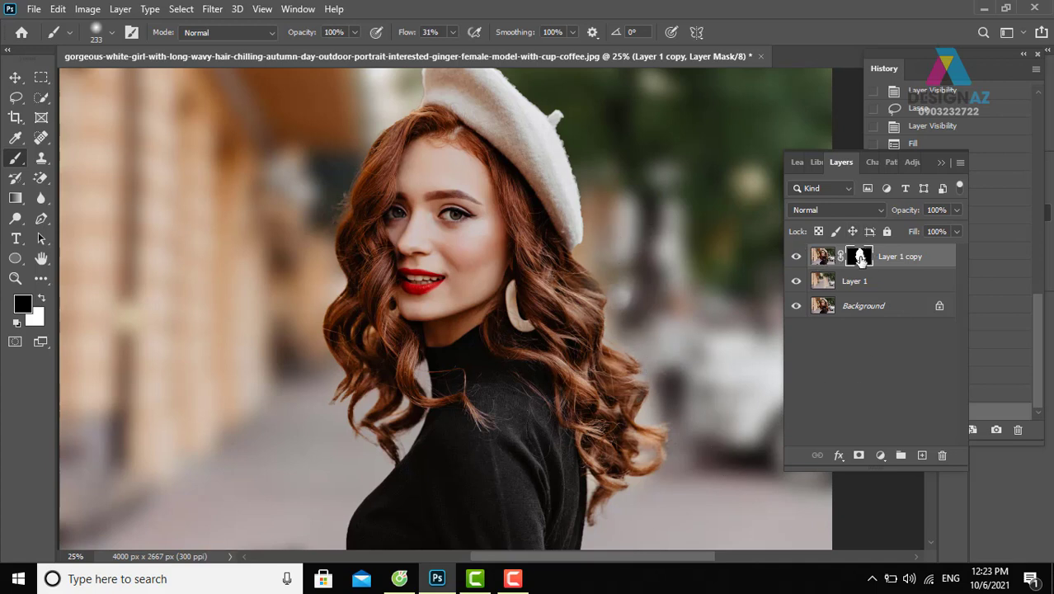
key(x)
- Paint white along the right and left hair edges to reveal more curls, then resize the brush to 130 px
mouse_move(567, 309)
mouse_down()
mouse_move(618, 349)
mouse_move(637, 408)
mouse_move(647, 476)
mouse_move(595, 524)
mouse_move(609, 528)
mouse_up()
mouse_move(425, 461)
mouse_down()
mouse_move(333, 347)
mouse_move(376, 459)
mouse_up()
drag(335, 354, 336, 330)
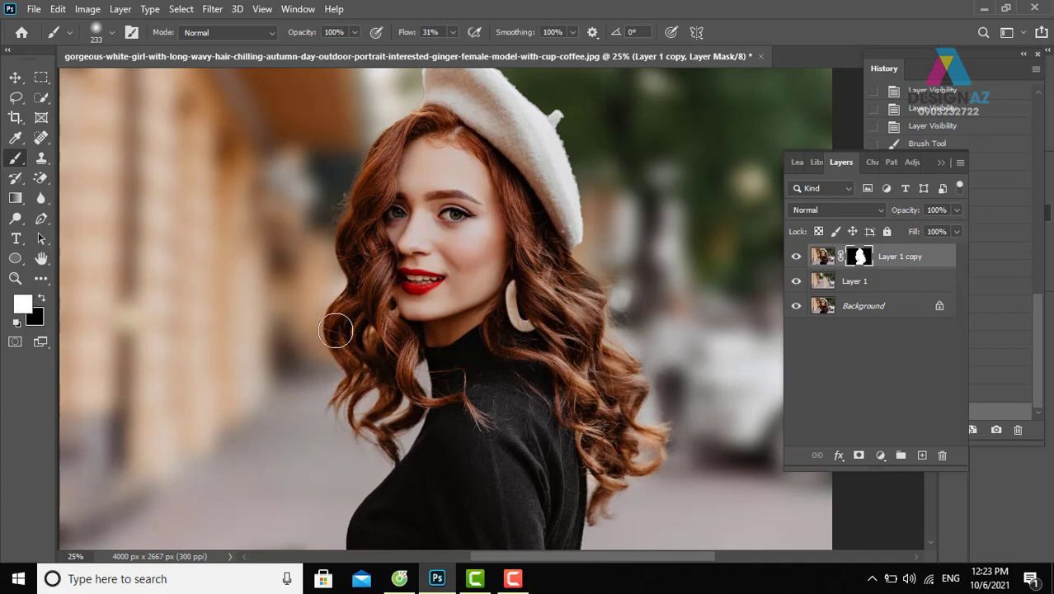
mouse_move(340, 275)
mouse_down()
mouse_move(339, 231)
mouse_move(364, 160)
mouse_up()
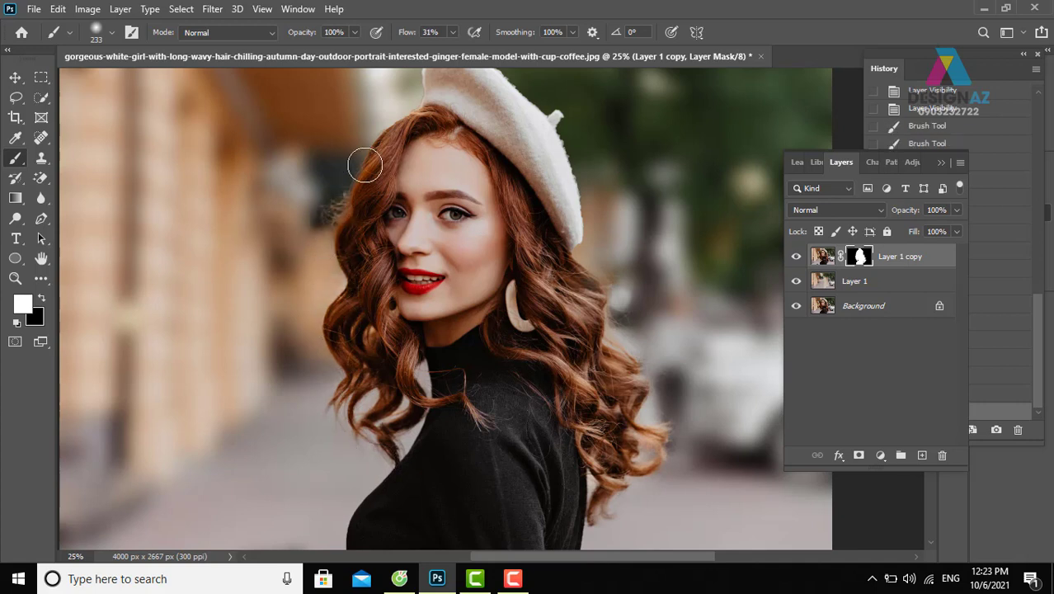
drag(327, 215, 338, 305)
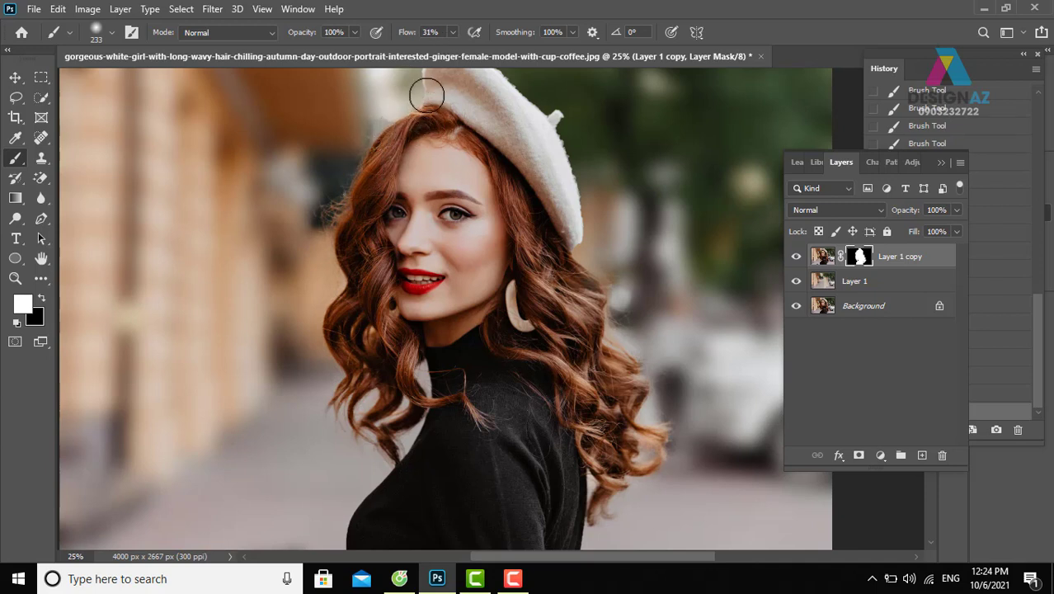
alt+right_click(542, 112)
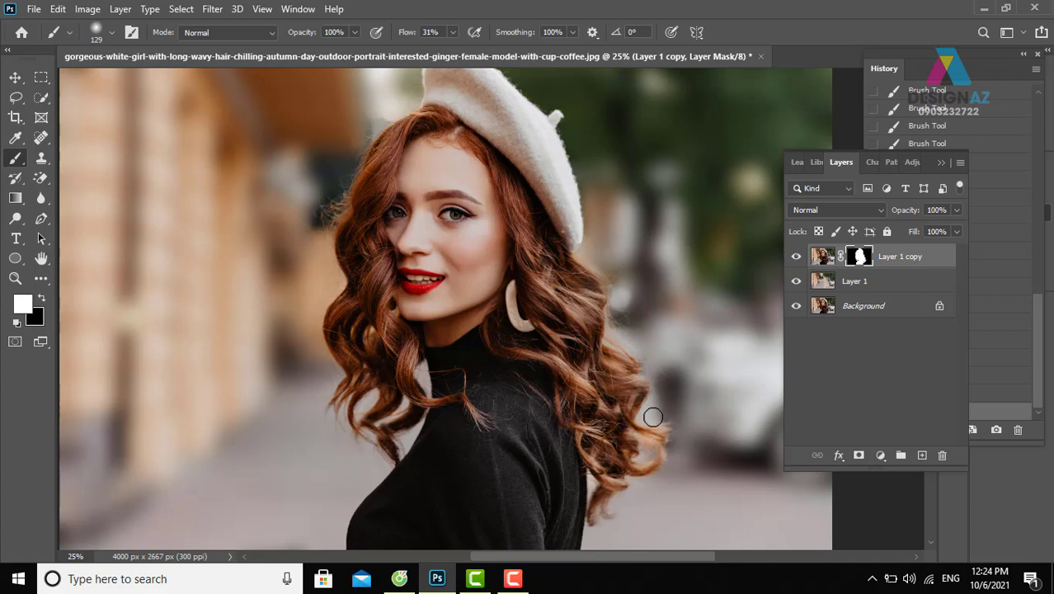
key(ctrl+minus)
key(ctrl+plus)
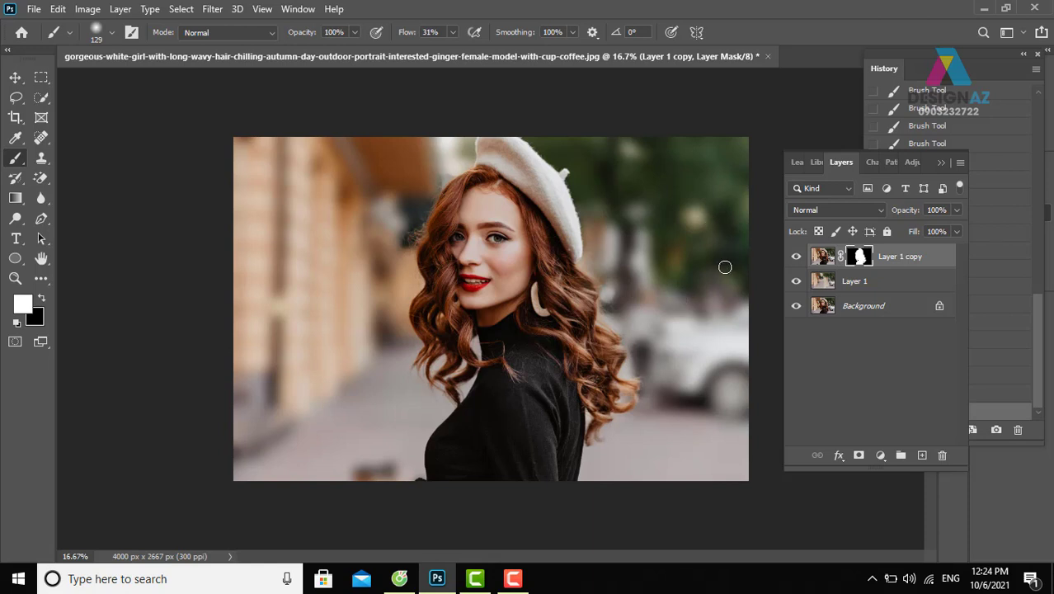
scroll(724, 267, up, 2)
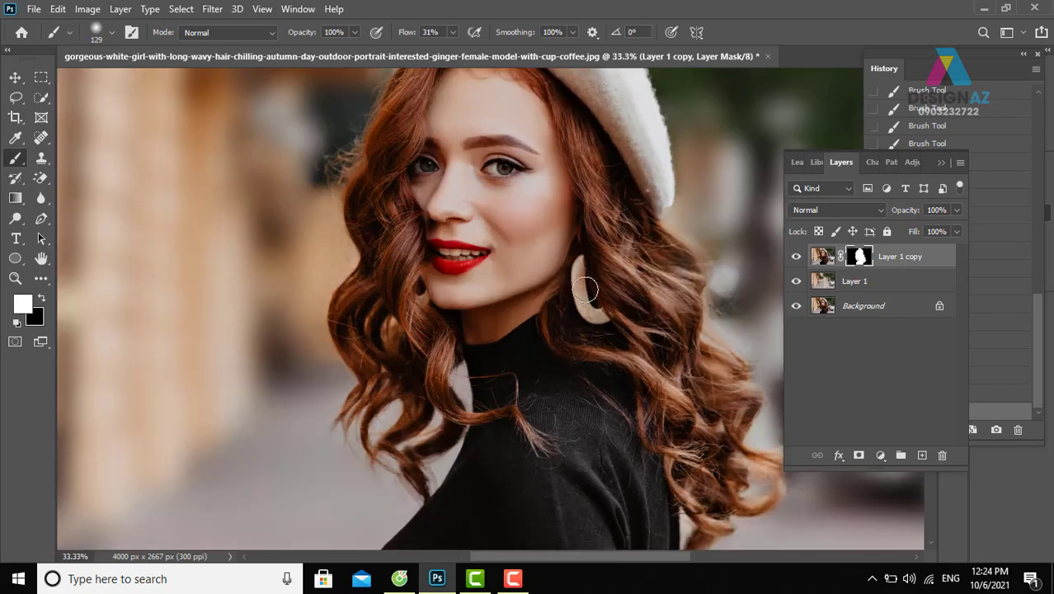
scroll(536, 329, up, 2)
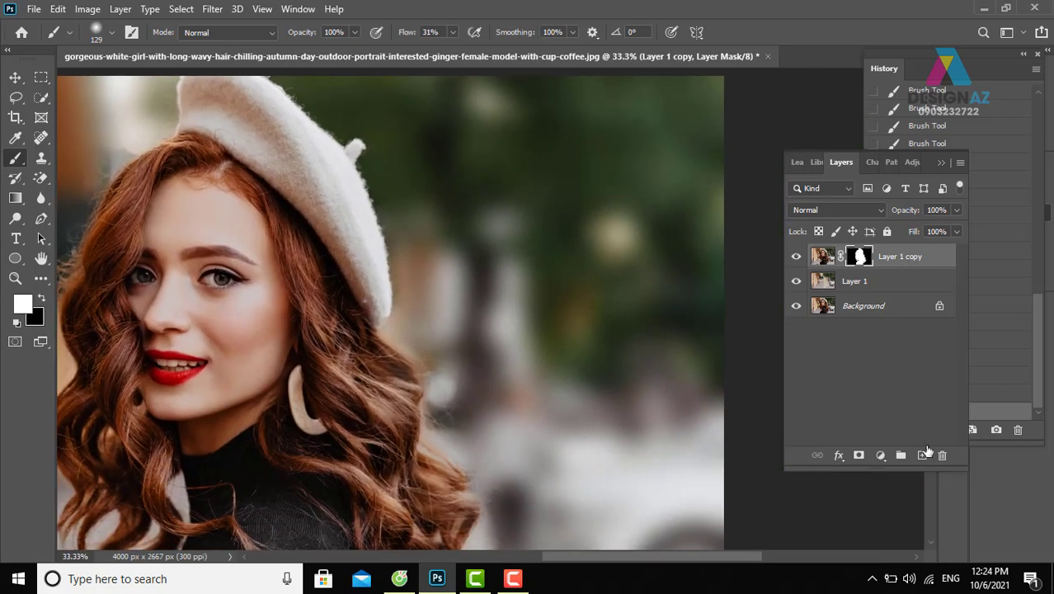
- Add Layer 2, sample the green background, and set a 364 px soft brush at 17% flow
click(923, 456)
key(x)
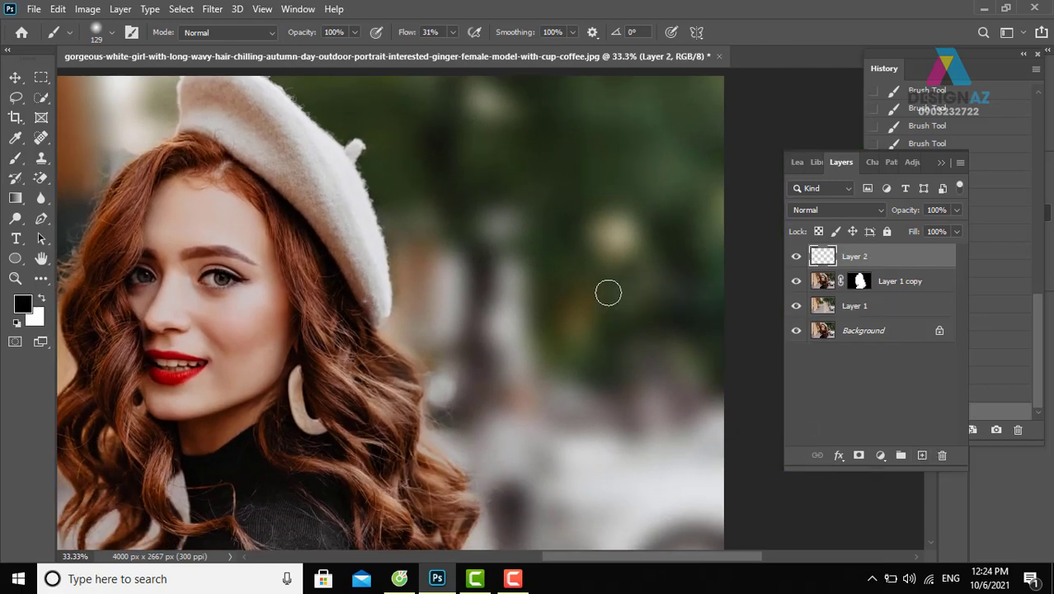
key(i)
drag(667, 174, 577, 302)
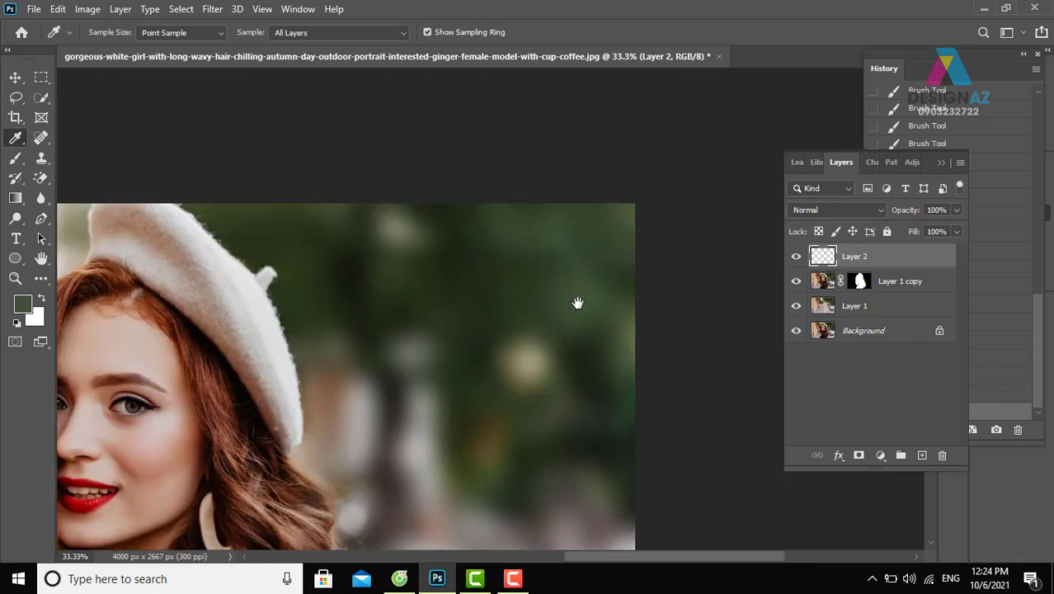
click(581, 293)
key(b)
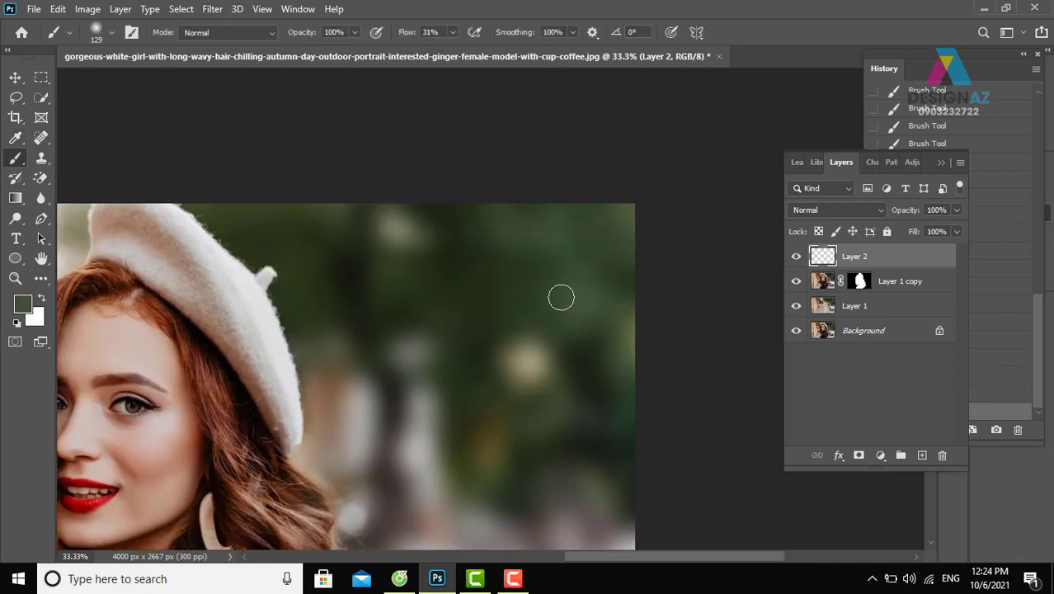
drag(563, 295, 564, 342)
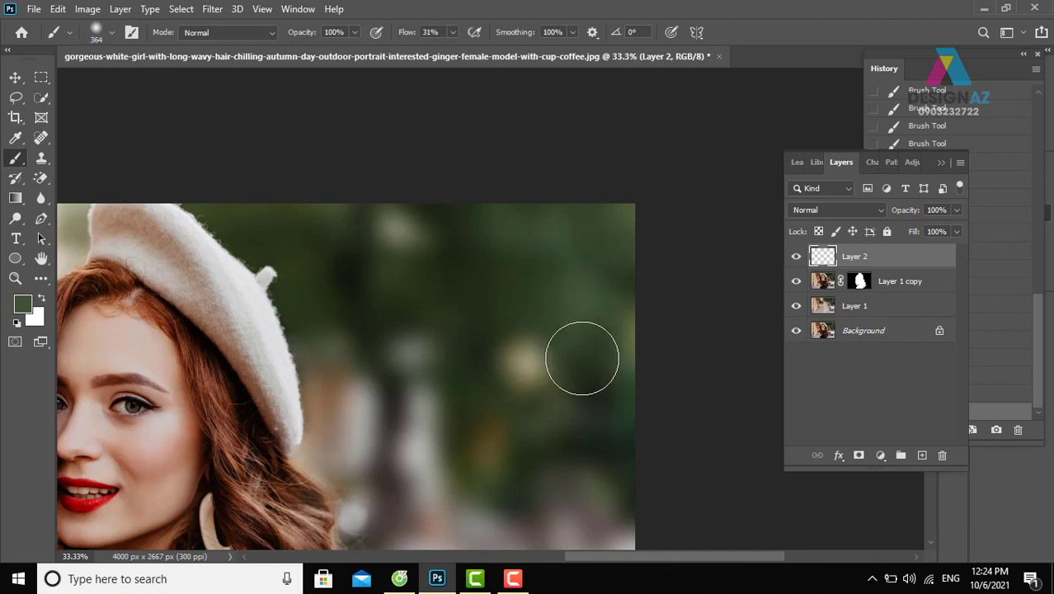
click(453, 32)
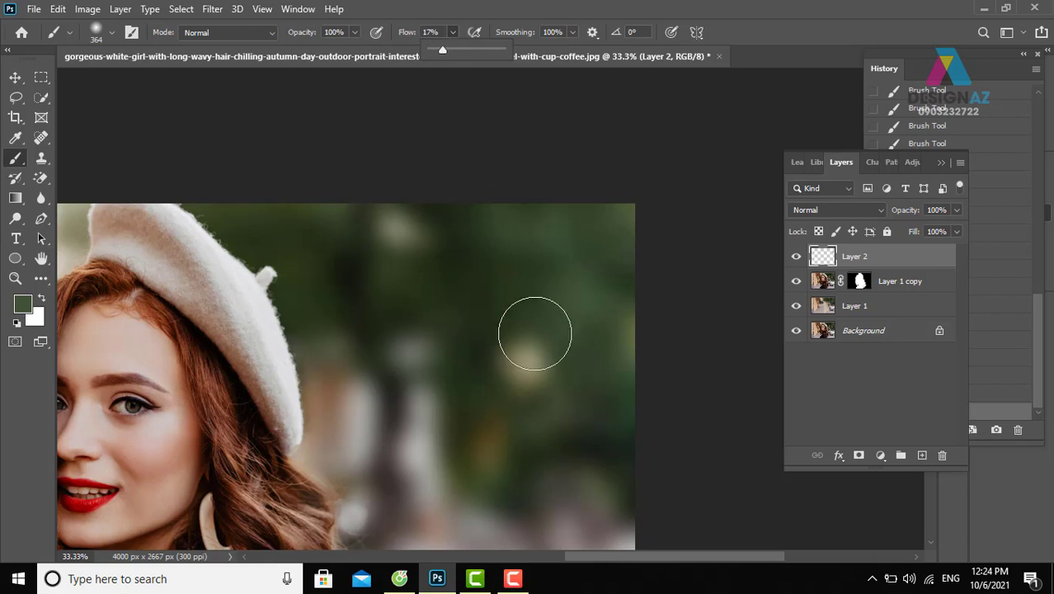
click(524, 297)
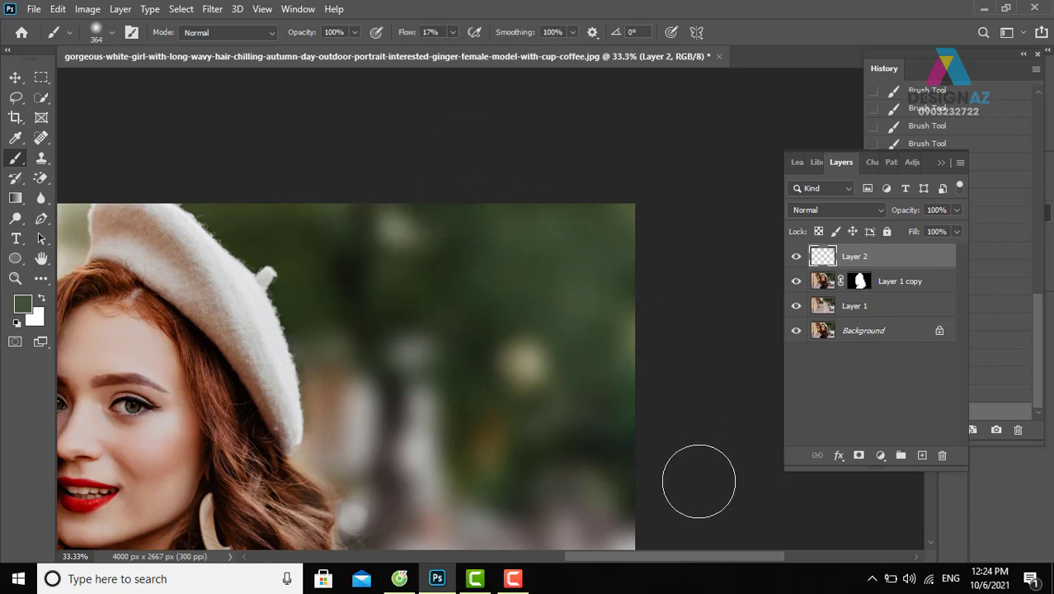
- Softly paint sampled green over the blurred background around the woman
drag(635, 478, 646, 266)
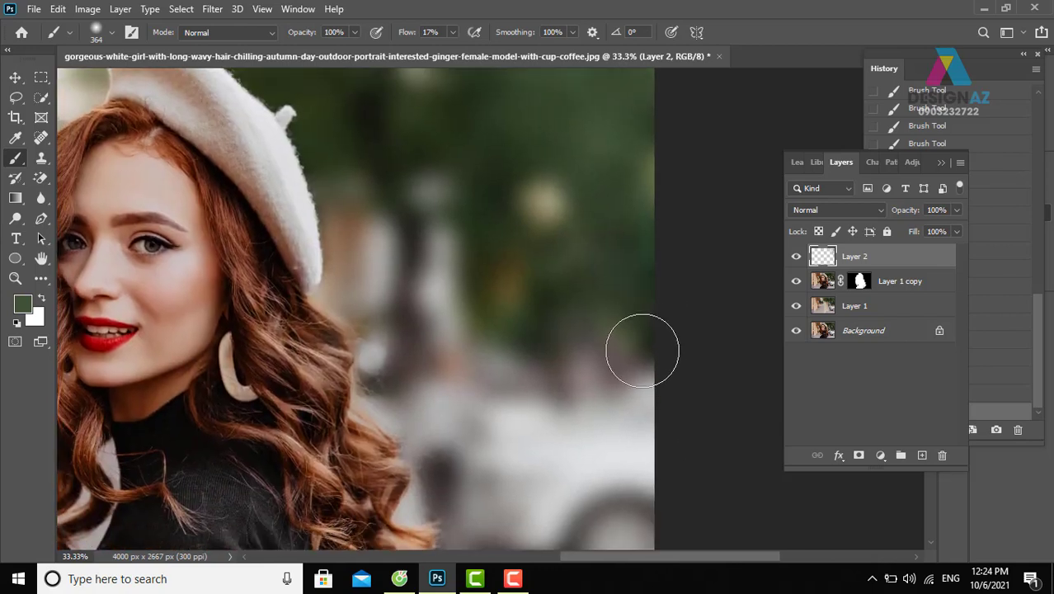
drag(642, 349, 541, 295)
drag(470, 259, 565, 376)
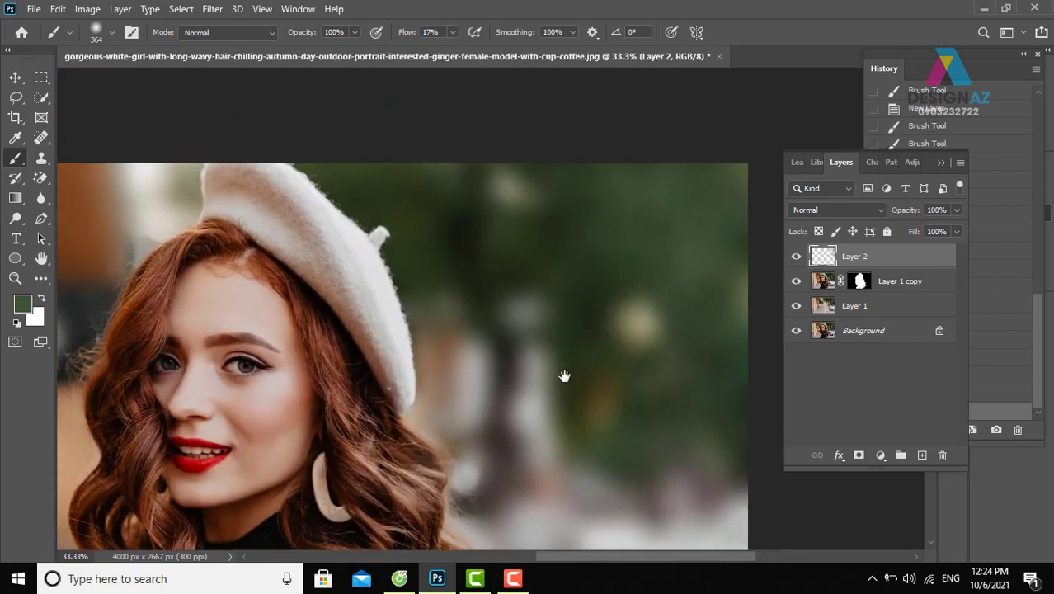
drag(522, 165, 549, 185)
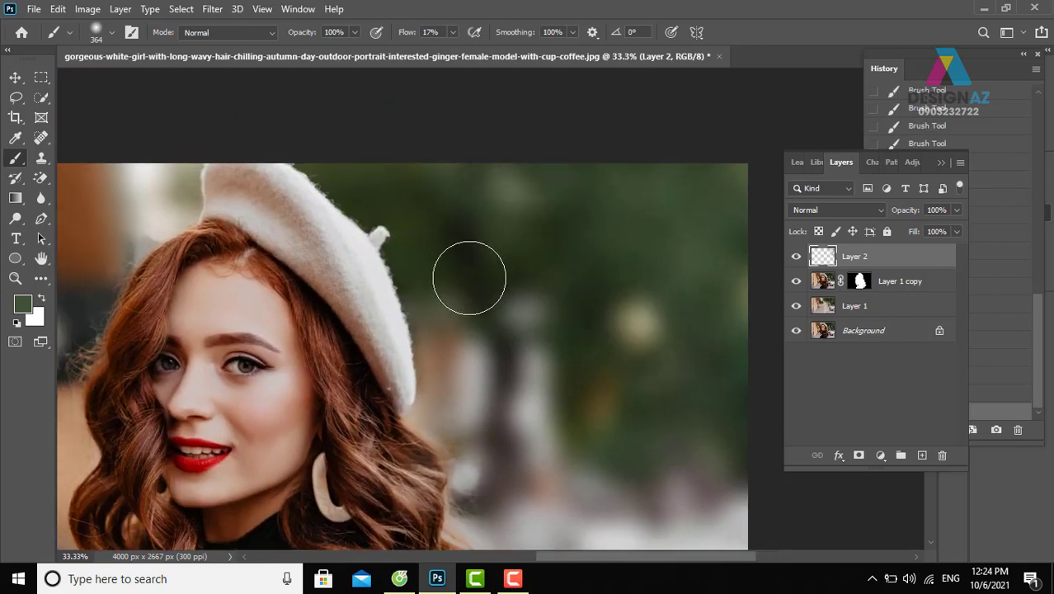
mouse_move(470, 275)
mouse_down()
mouse_move(508, 347)
mouse_move(553, 217)
mouse_move(433, 223)
mouse_move(402, 155)
mouse_move(365, 177)
mouse_move(387, 209)
mouse_up()
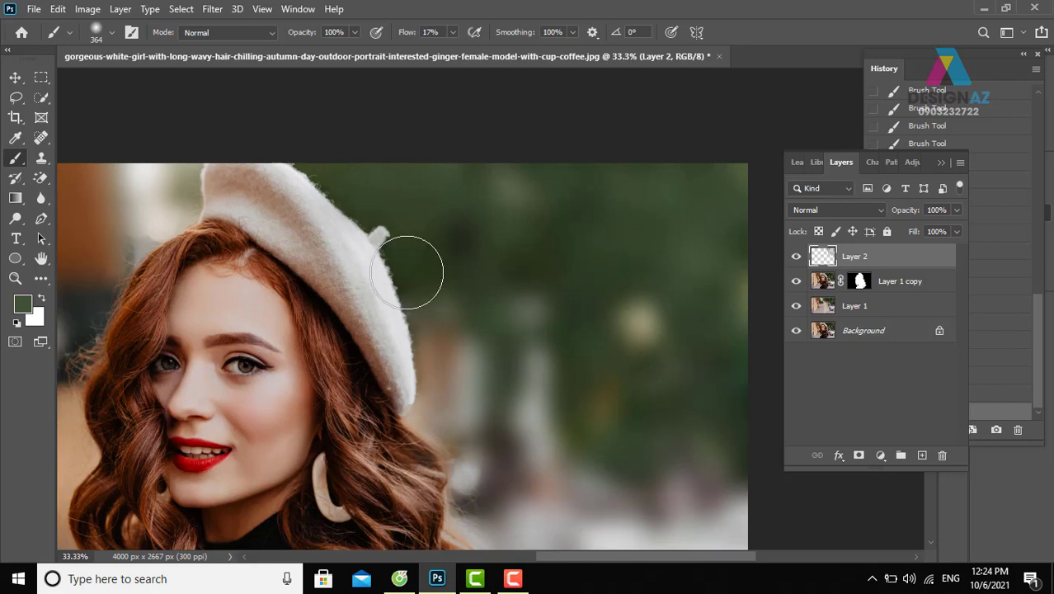
scroll(392, 216, left, 10)
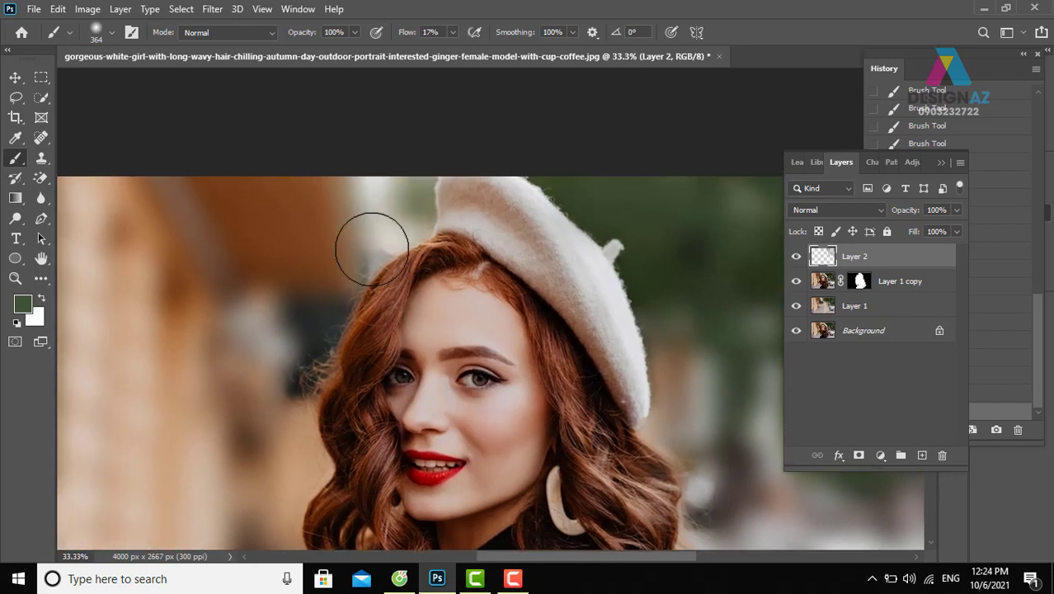
- Paint along the beret's edge, then a newly sampled light colour beside its left edge
drag(411, 193, 366, 252)
key(i)
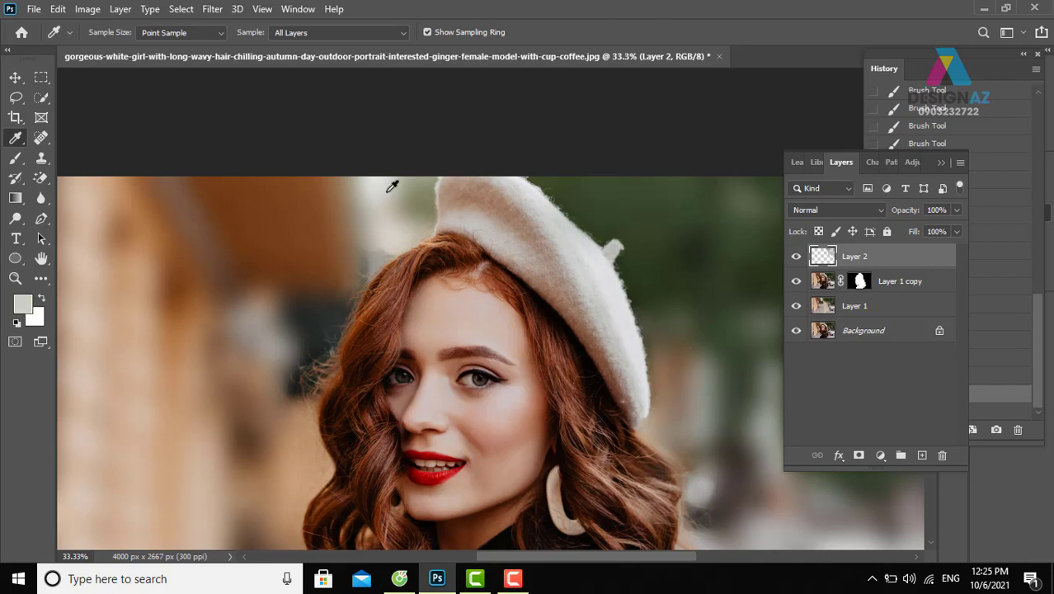
key(b)
drag(413, 188, 399, 200)
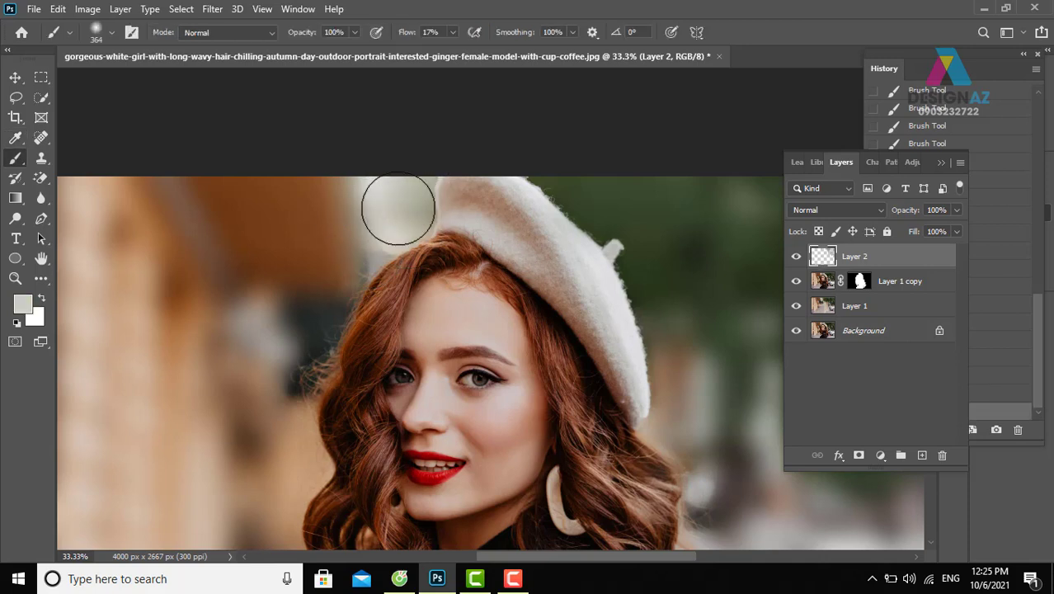
scroll(392, 177, down, 3)
scroll(408, 231, left, 3)
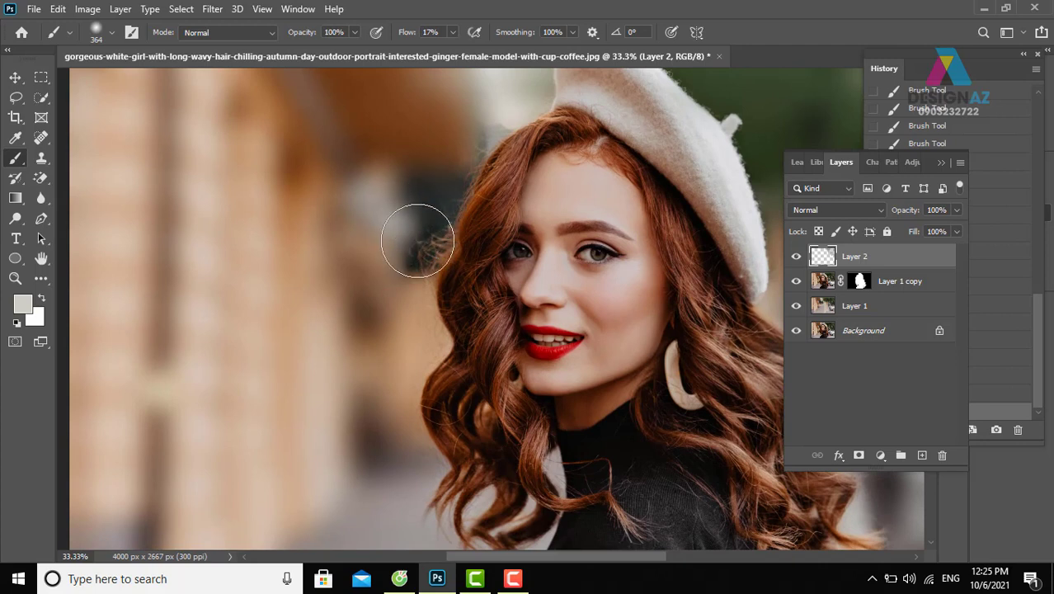
- Sample the brownish background colour beside her hair for the brush
key(i)
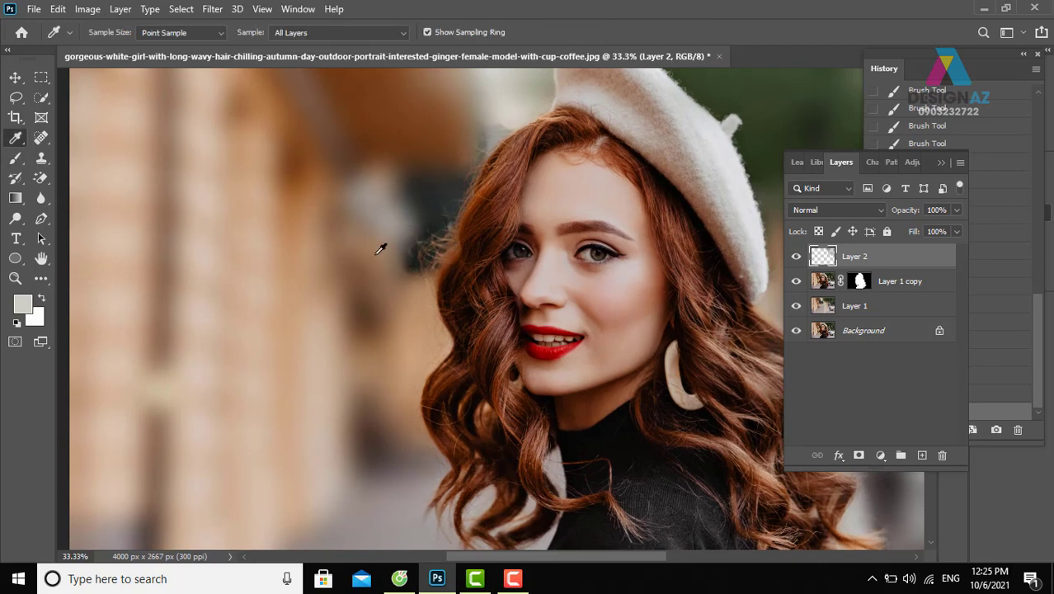
click(377, 251)
key(b)
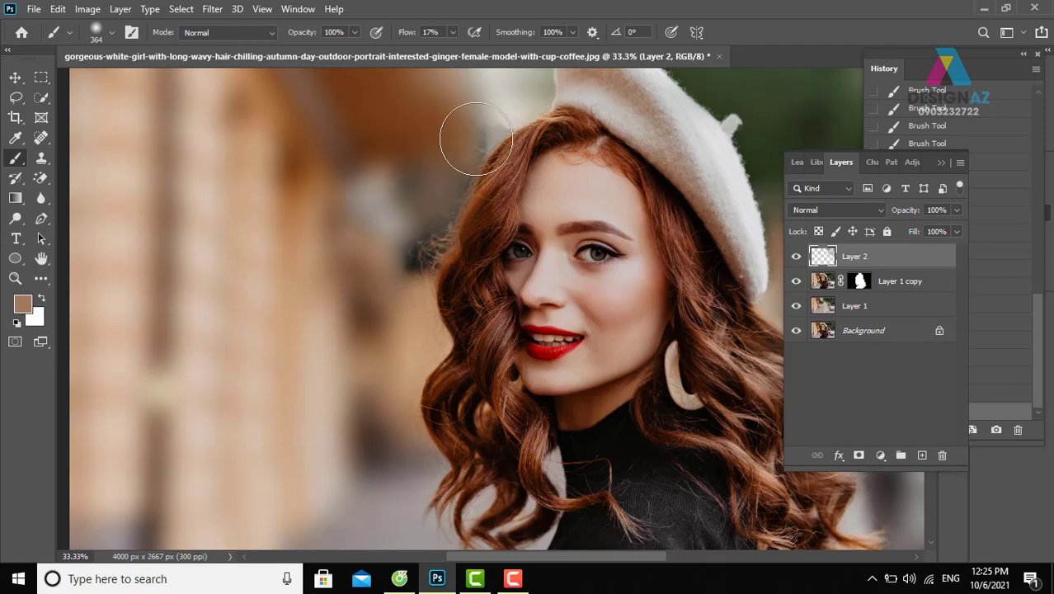
mouse_move(428, 260)
mouse_down()
mouse_move(412, 227)
mouse_move(433, 239)
mouse_up()
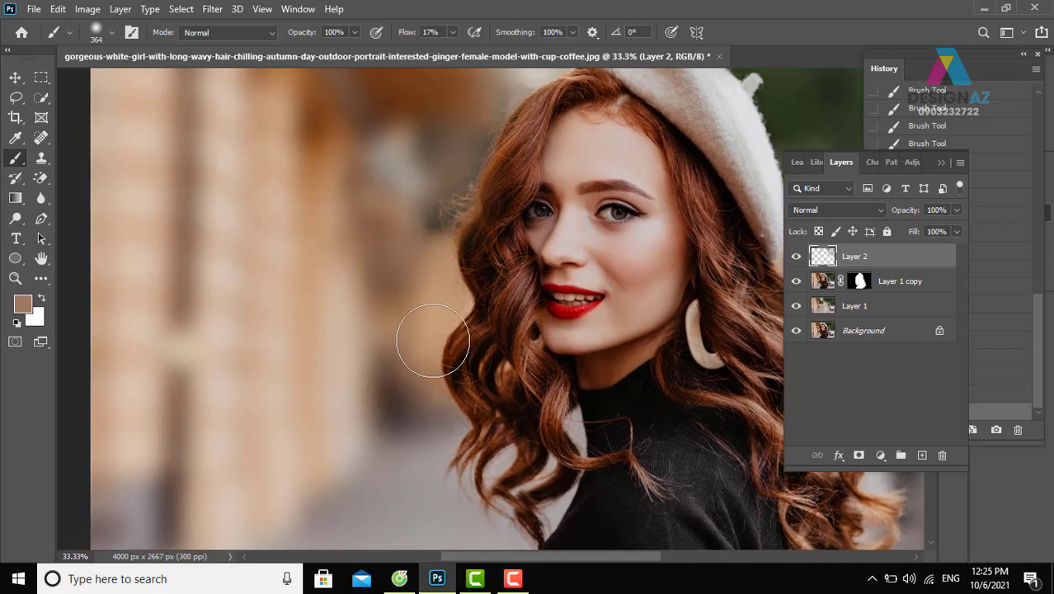
- Check the painted edges around her hair and torso, then zoom out to the whole photo
key(i)
key(b)
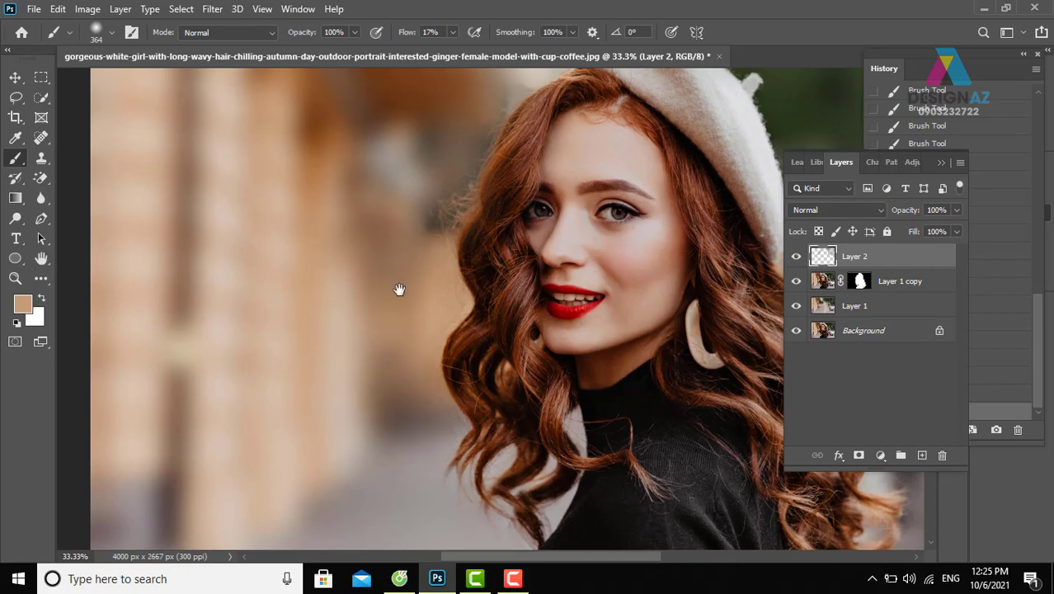
drag(400, 287, 408, 373)
drag(399, 272, 418, 347)
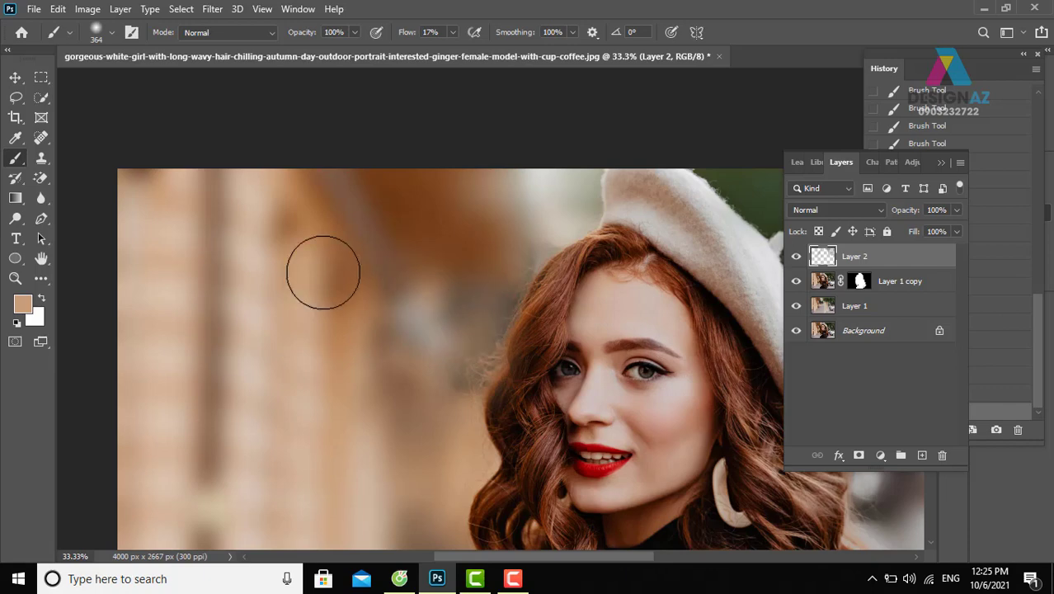
scroll(371, 314, down, 5)
scroll(392, 292, down, 2)
scroll(392, 293, down, 1)
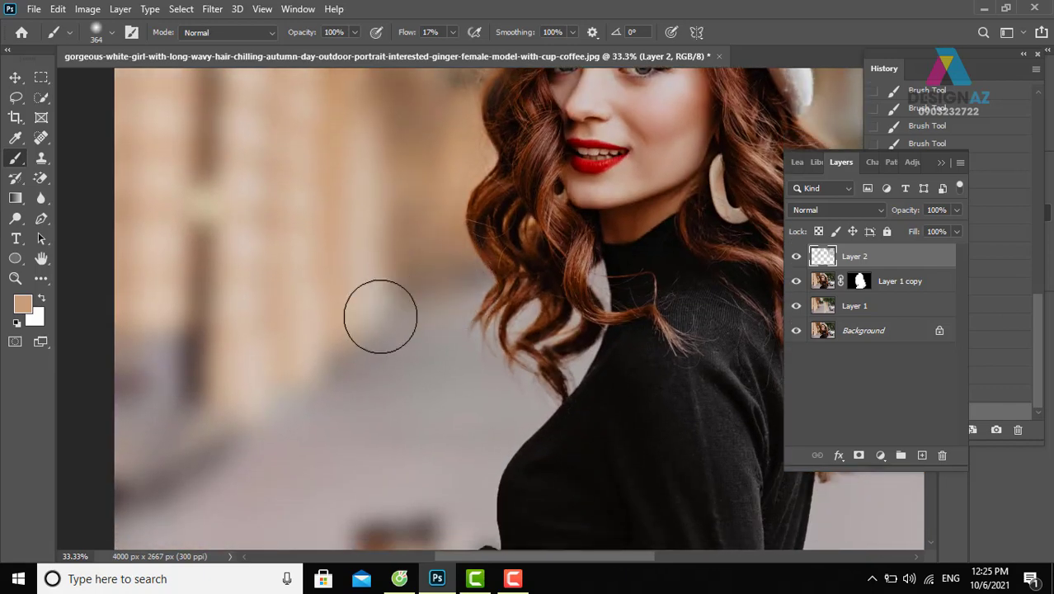
drag(376, 312, 383, 217)
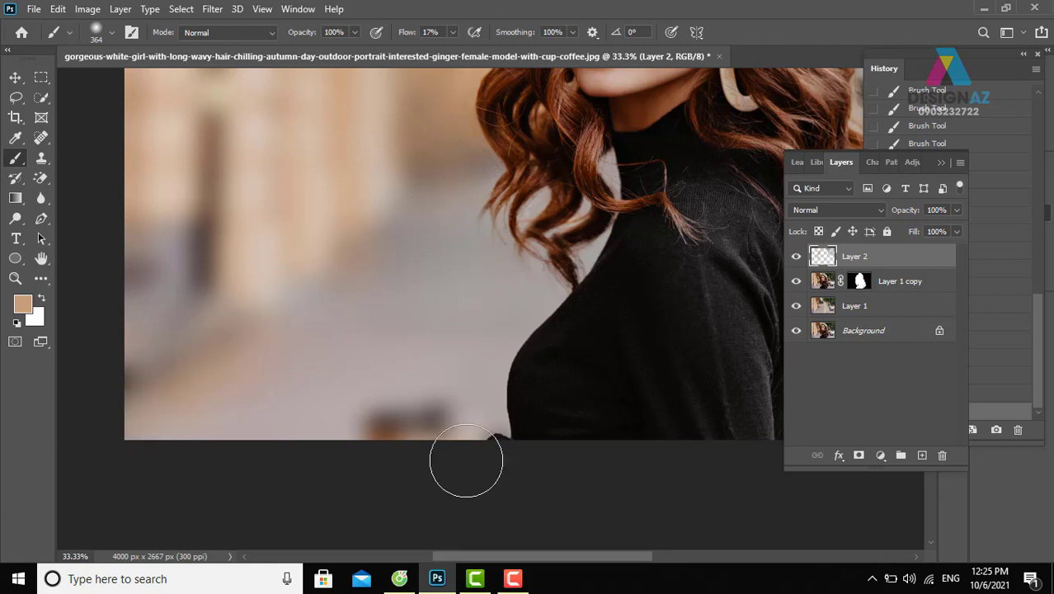
key(ctrl+minus)
key(ctrl+minus)
key(ctrl+minus)
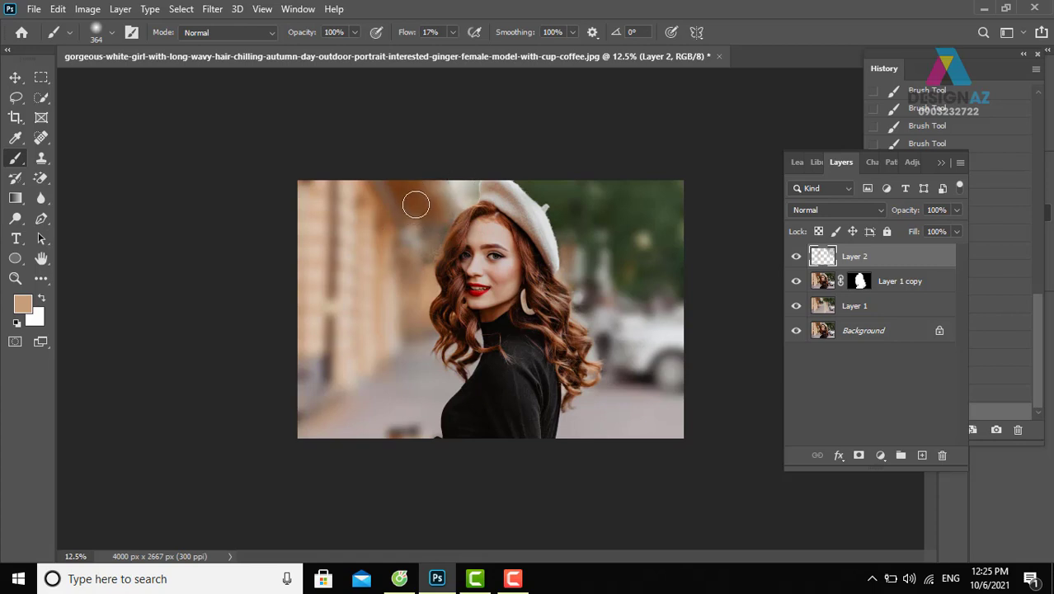
- Sample the tan background colour and softly paint it on Layer 2 near the beret
key(i)
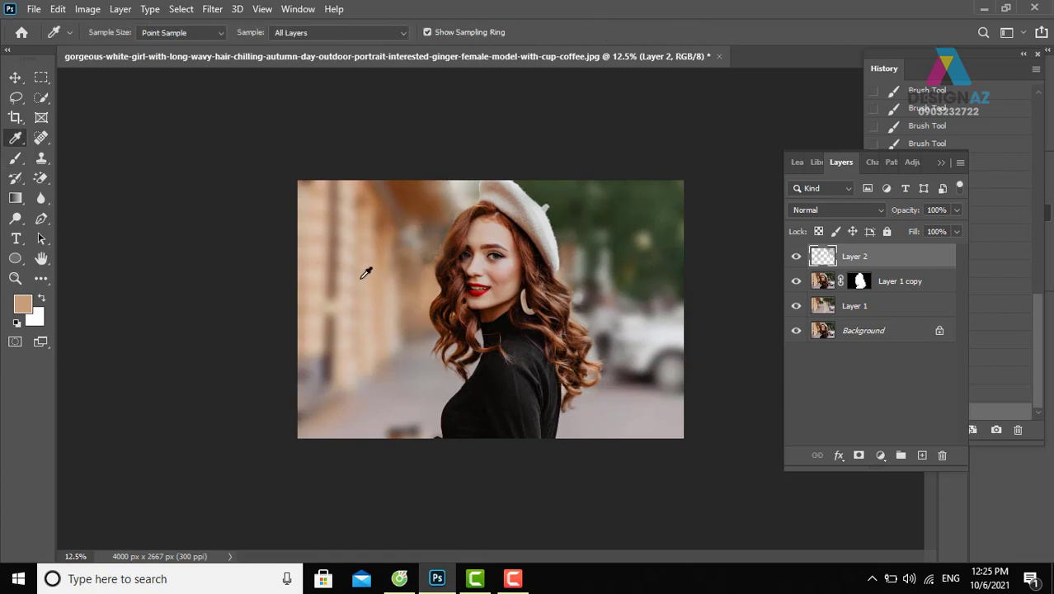
click(383, 268)
key(b)
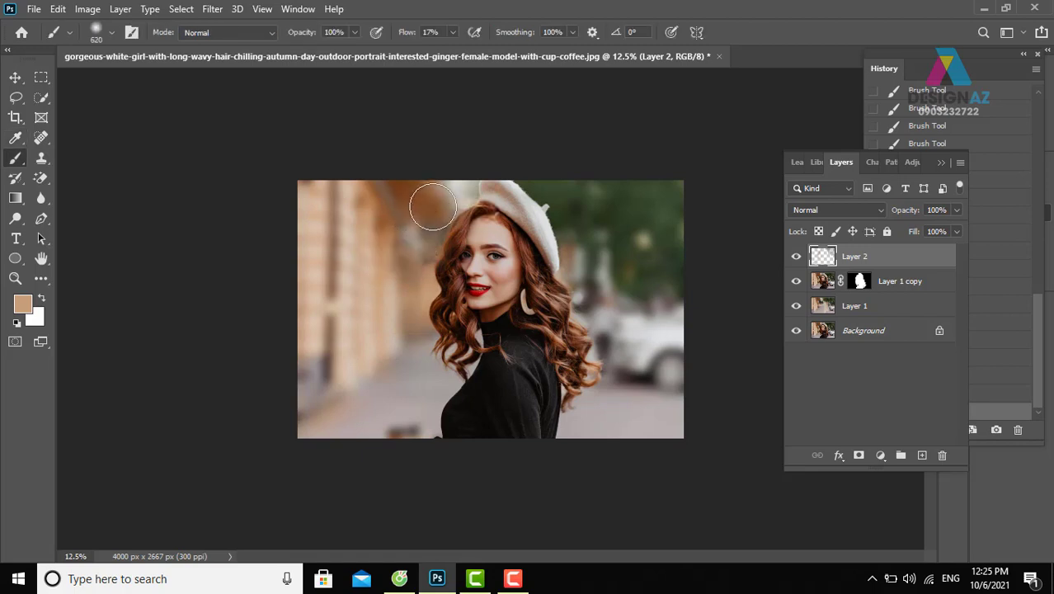
drag(433, 206, 390, 215)
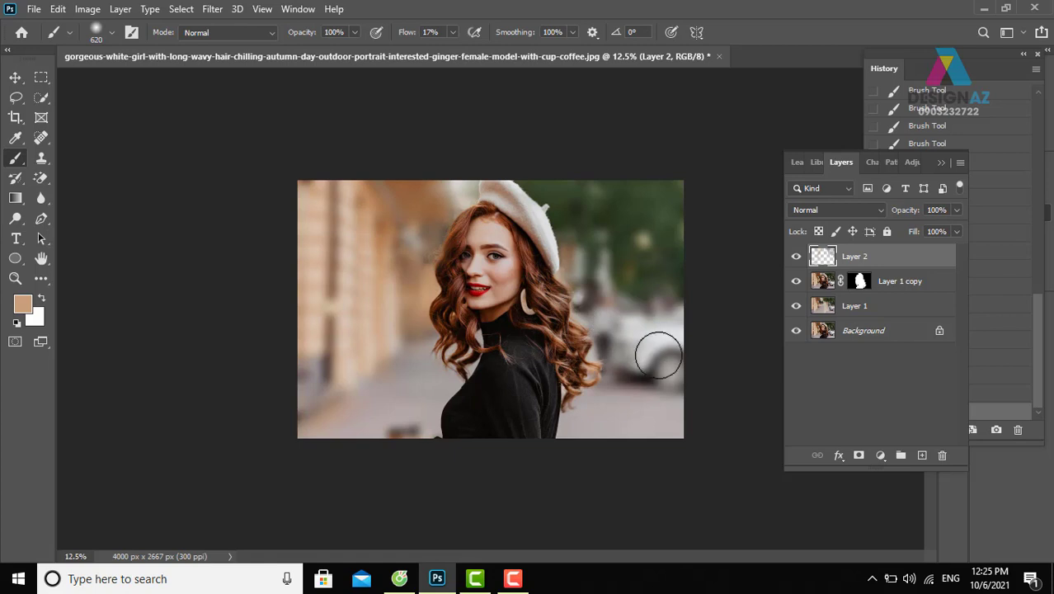
key(ctrl+plus)
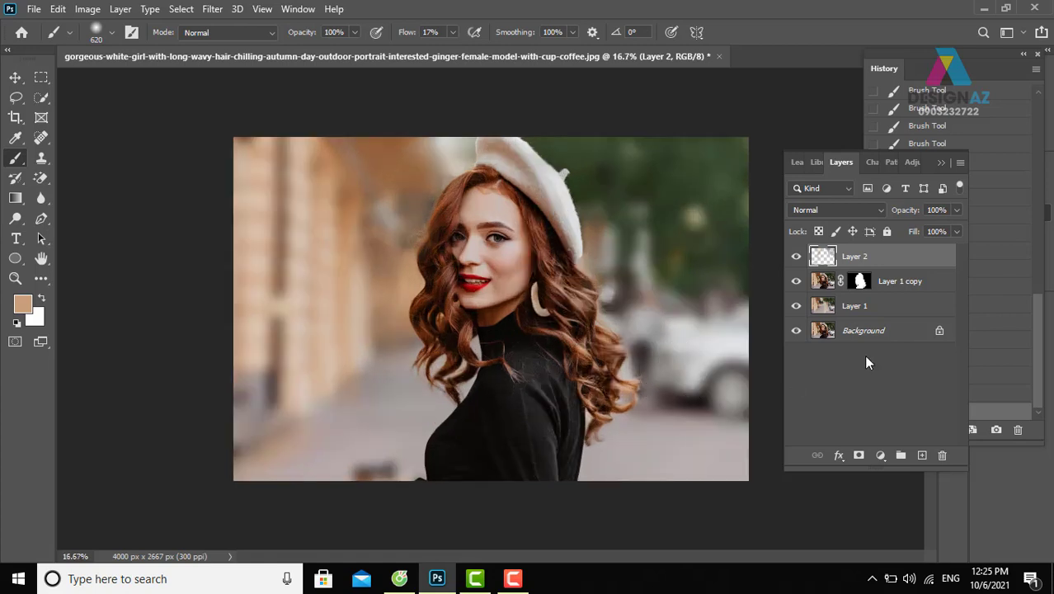
- Toggle the Background layer's visibility to compare the original with the painted edit
alt+click(797, 331)
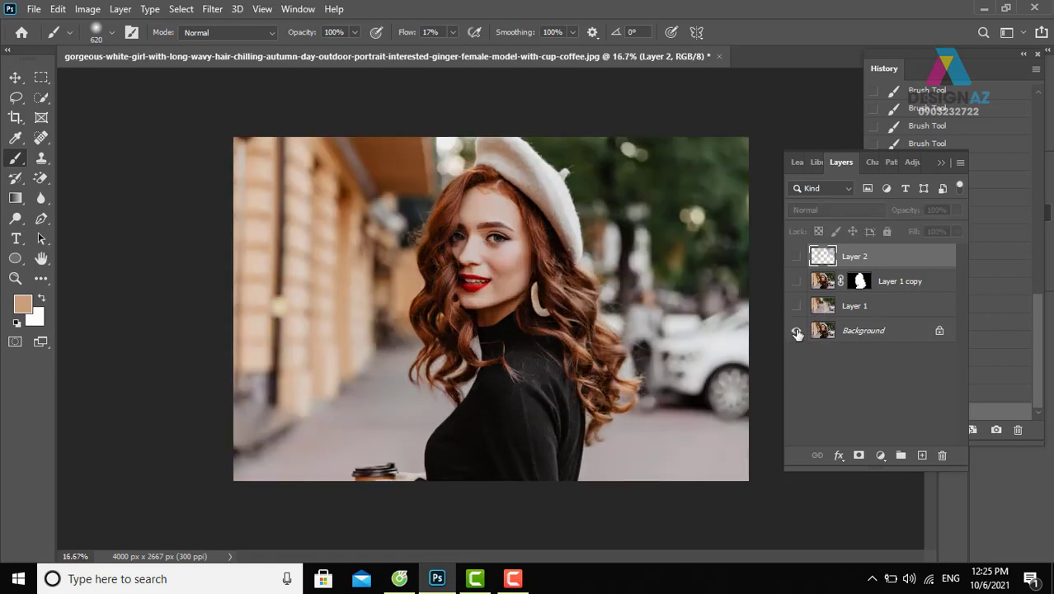
alt+click(797, 331)
alt+click(796, 331)
alt+click(797, 331)
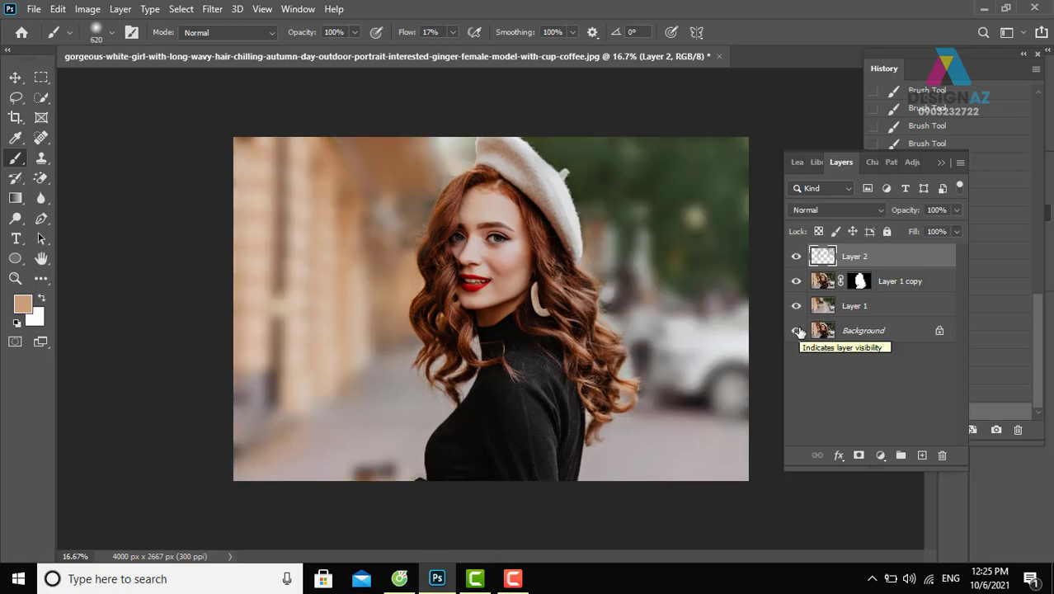
key(ctrl+plus)
key(ctrl+plus)
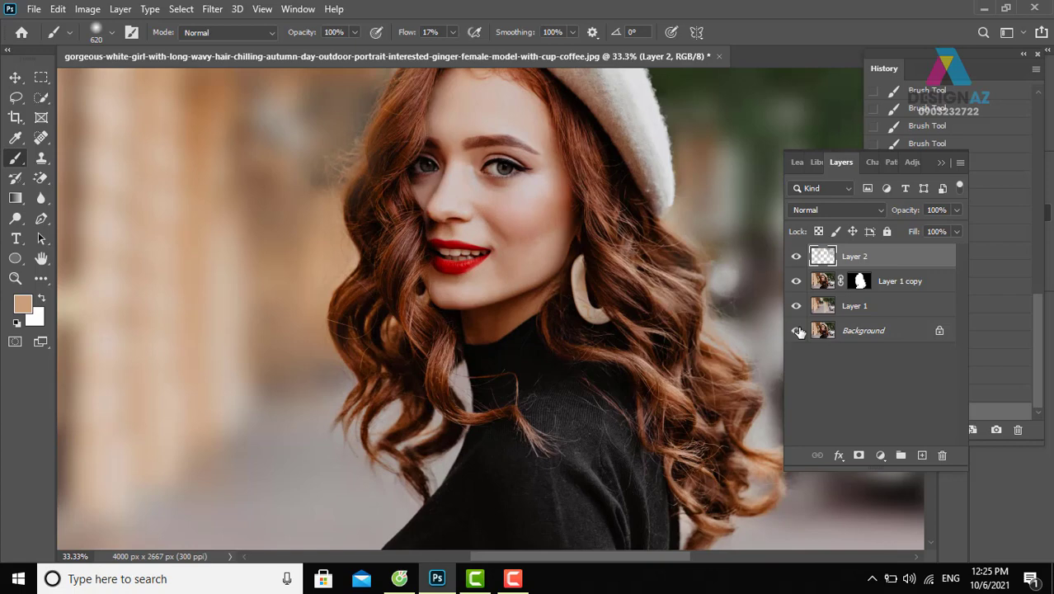
key(ctrl+minus)
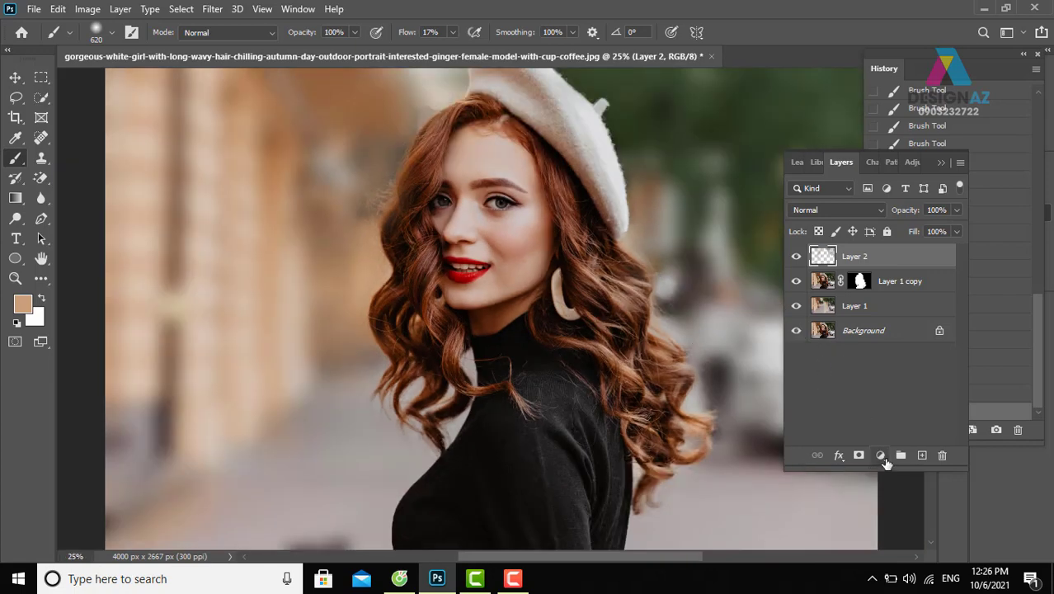
- Add a Color Lookup adjustment layer using the 3Strip.look 3DLUT file
click(881, 456)
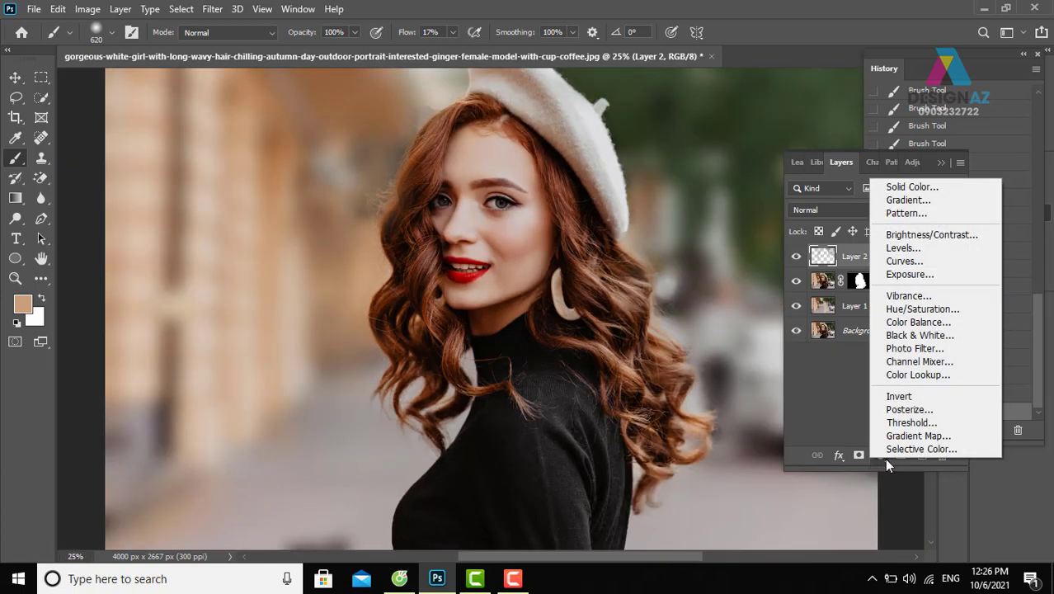
click(926, 375)
click(729, 212)
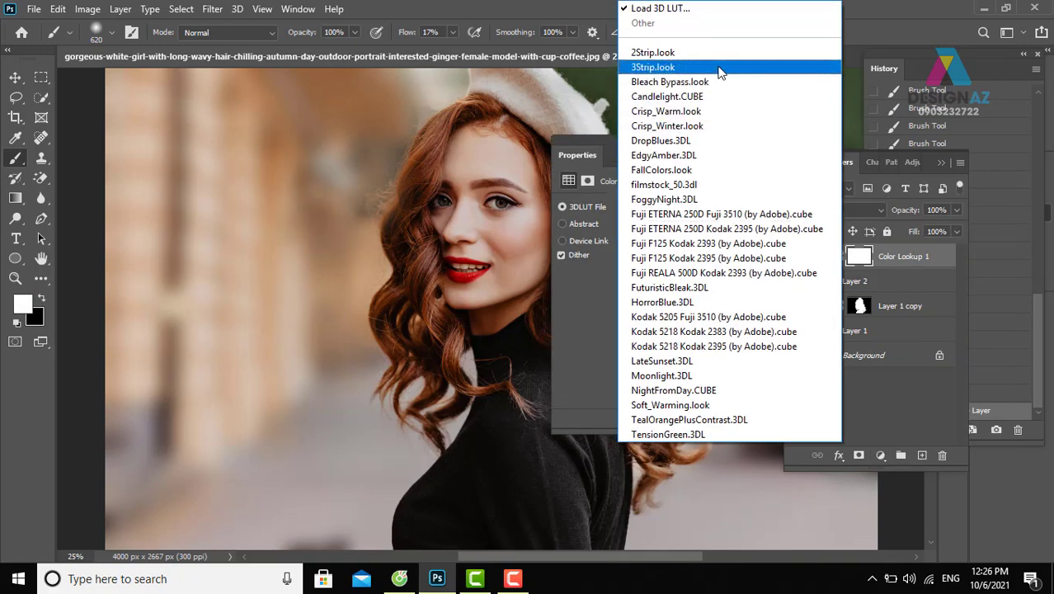
click(718, 67)
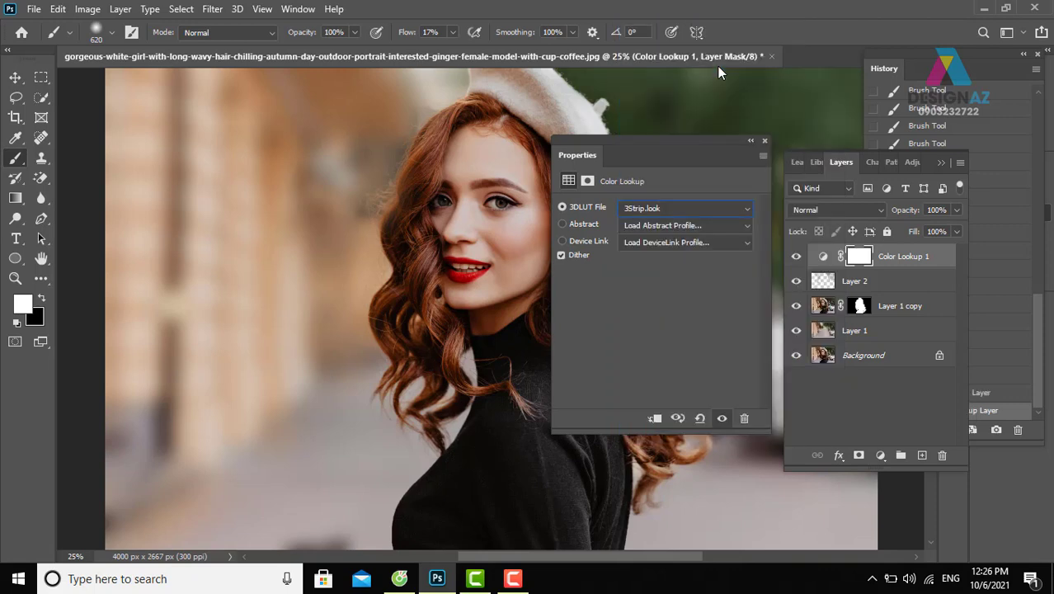
click(765, 141)
- Set the Color Lookup 1 layer's Fill to 70%
key(ctrl+minus)
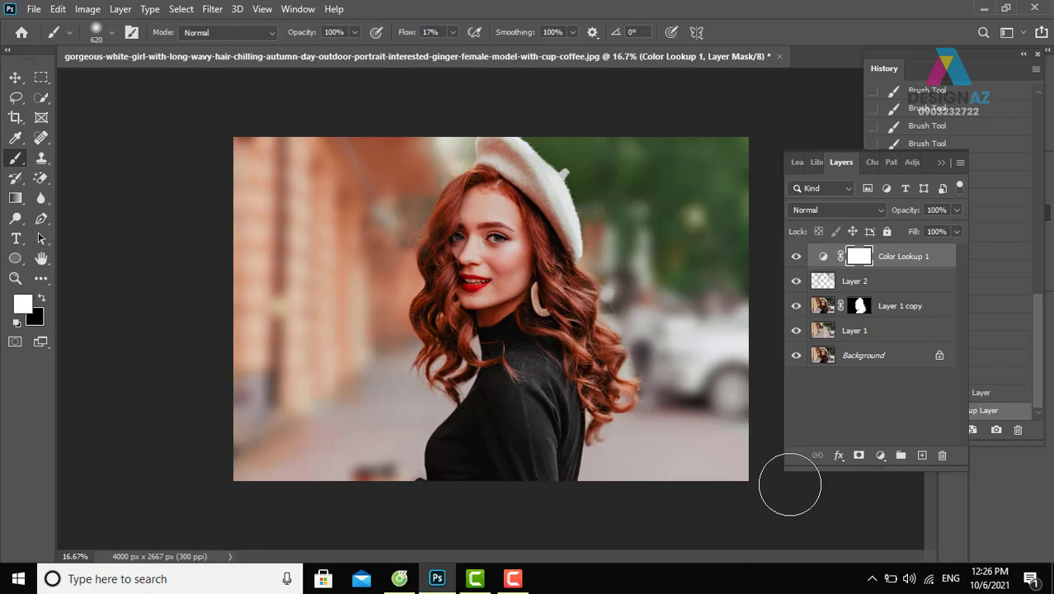
click(955, 232)
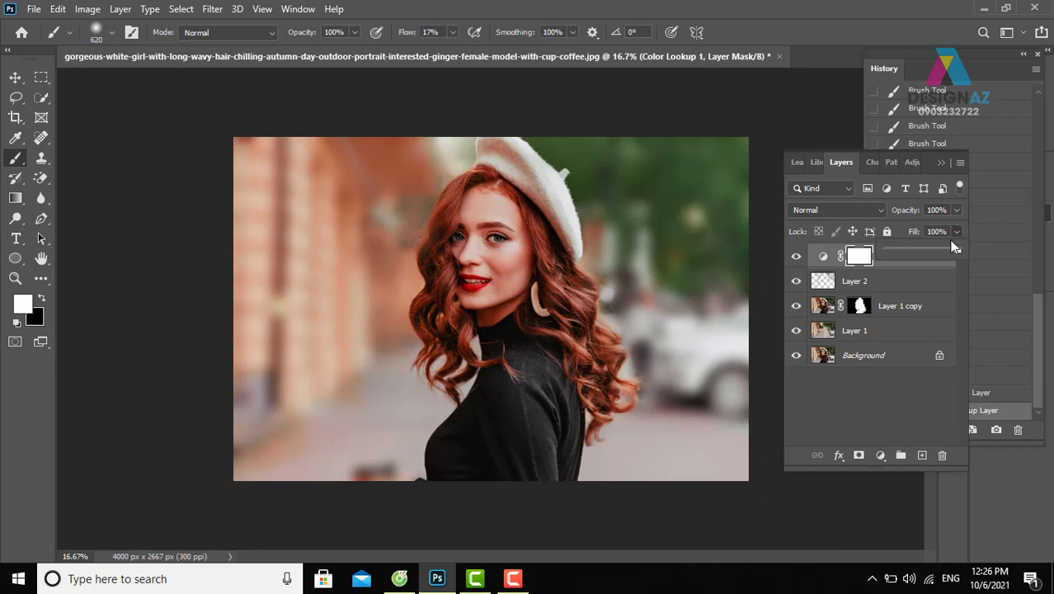
drag(952, 248, 940, 249)
click(797, 259)
- Toggle layer visibility to compare the graded result against the original photo
alt+click(797, 259)
alt+click(797, 259)
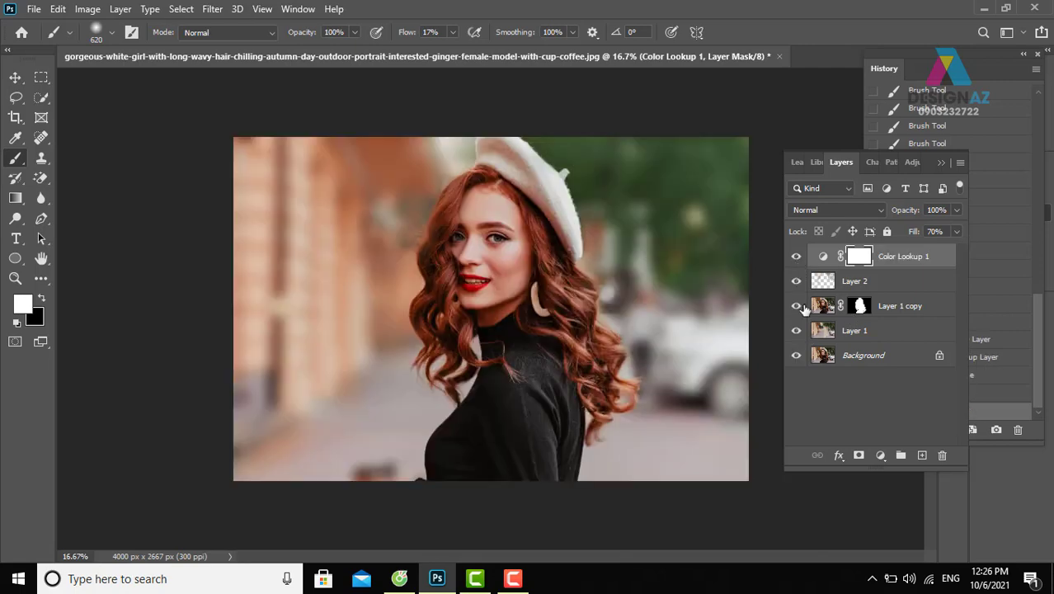
alt+click(796, 356)
alt+click(796, 356)
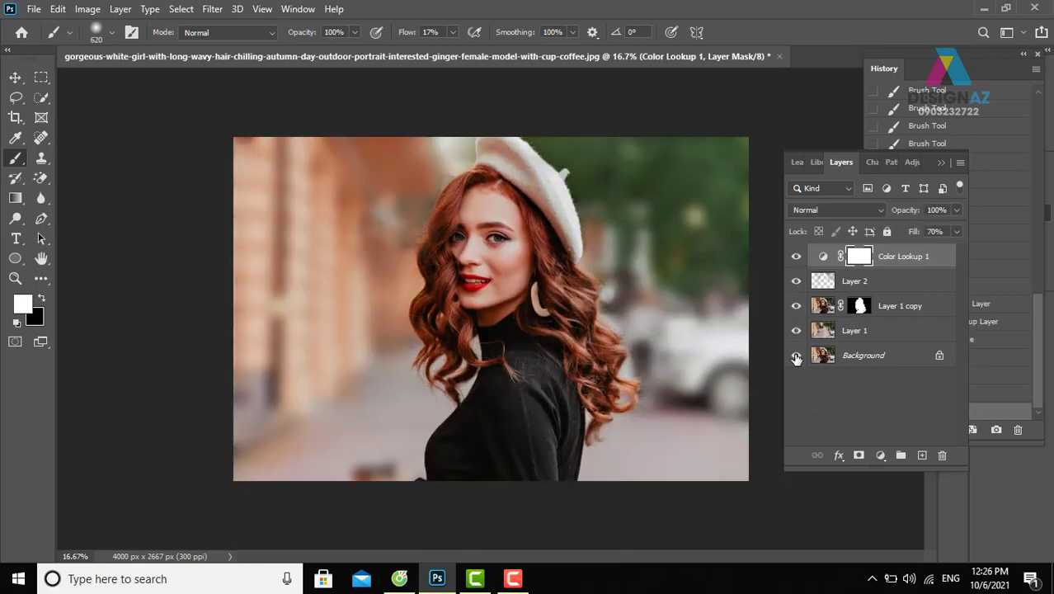
alt+click(796, 357)
alt+click(796, 356)
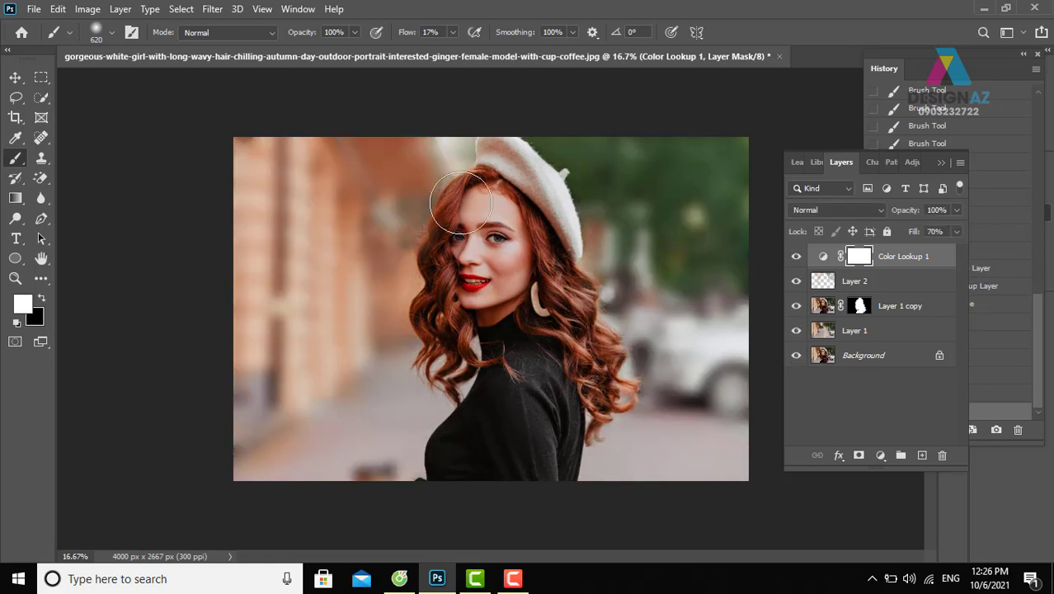
alt+click(796, 356)
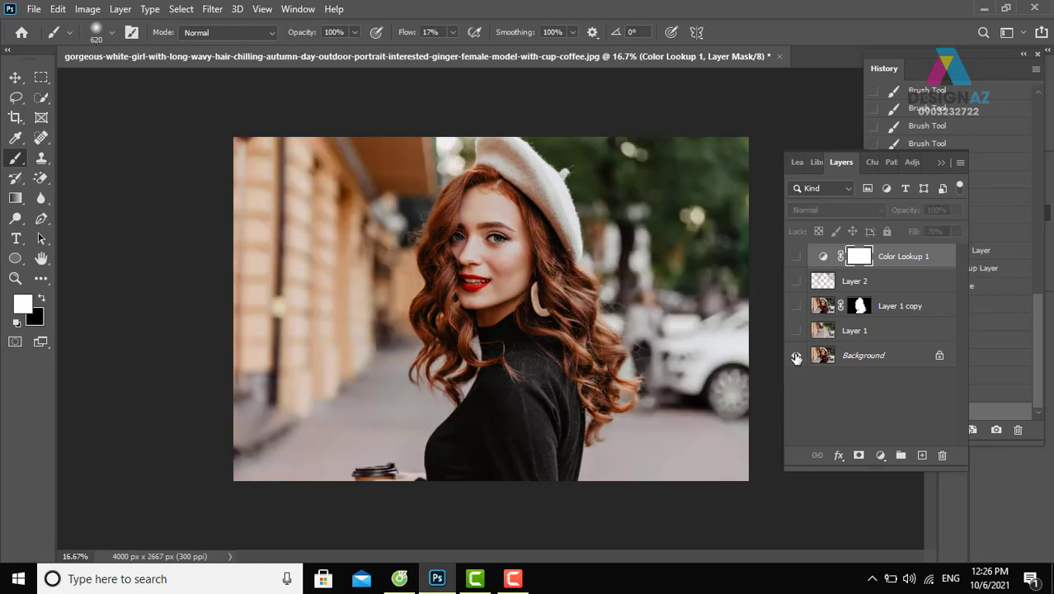
alt+click(796, 356)
key(ctrl+plus)
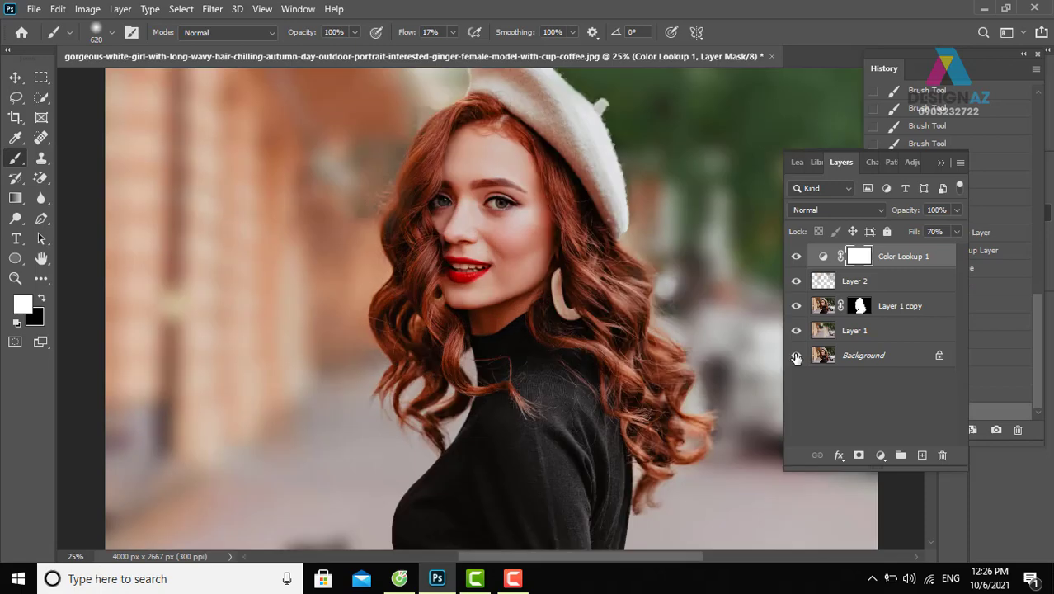
alt+click(797, 356)
alt+click(797, 356)
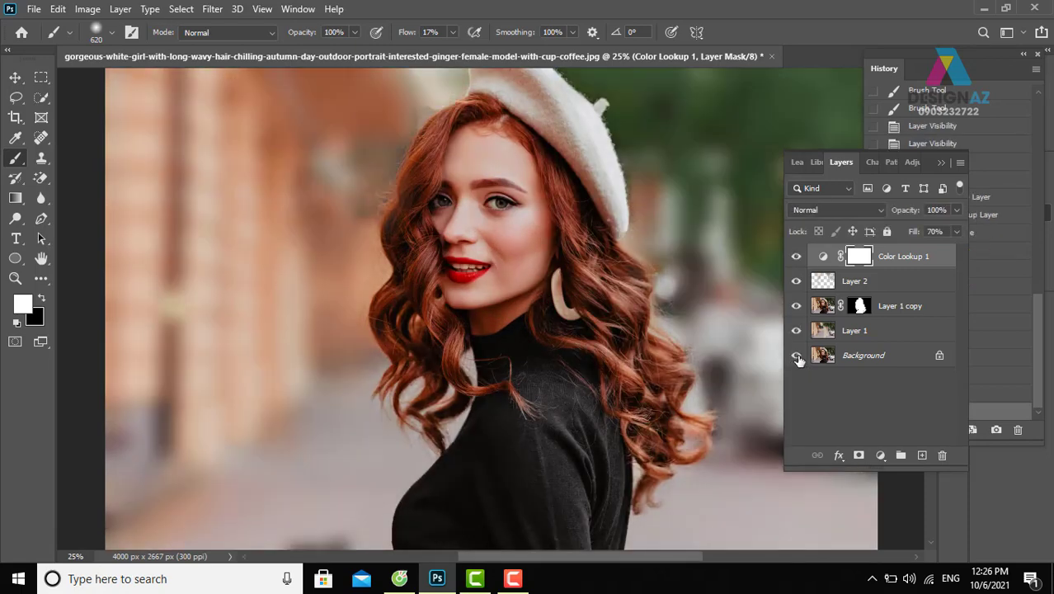
alt+click(797, 357)
alt+click(797, 356)
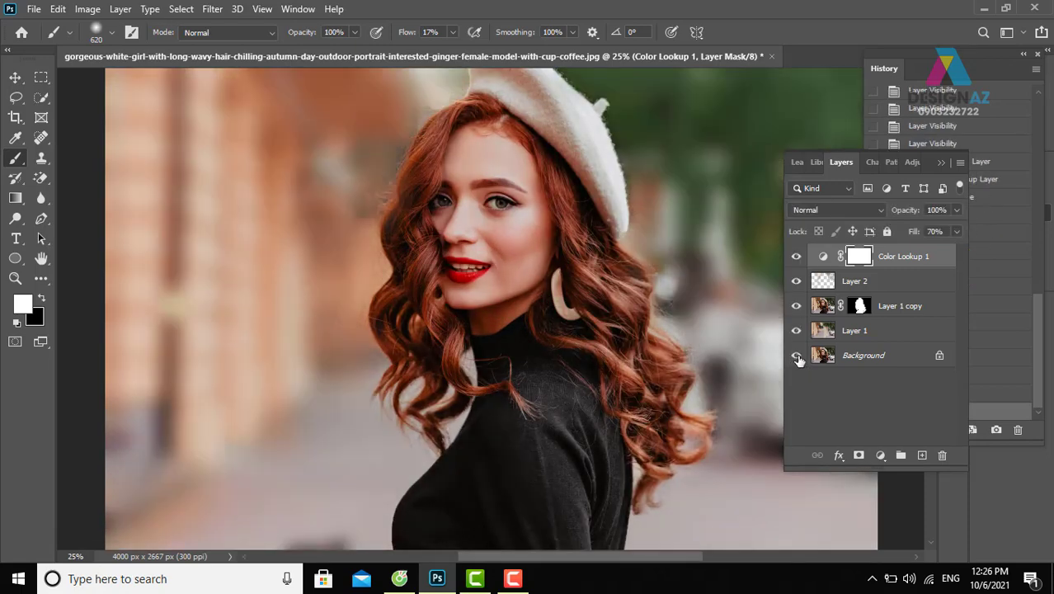